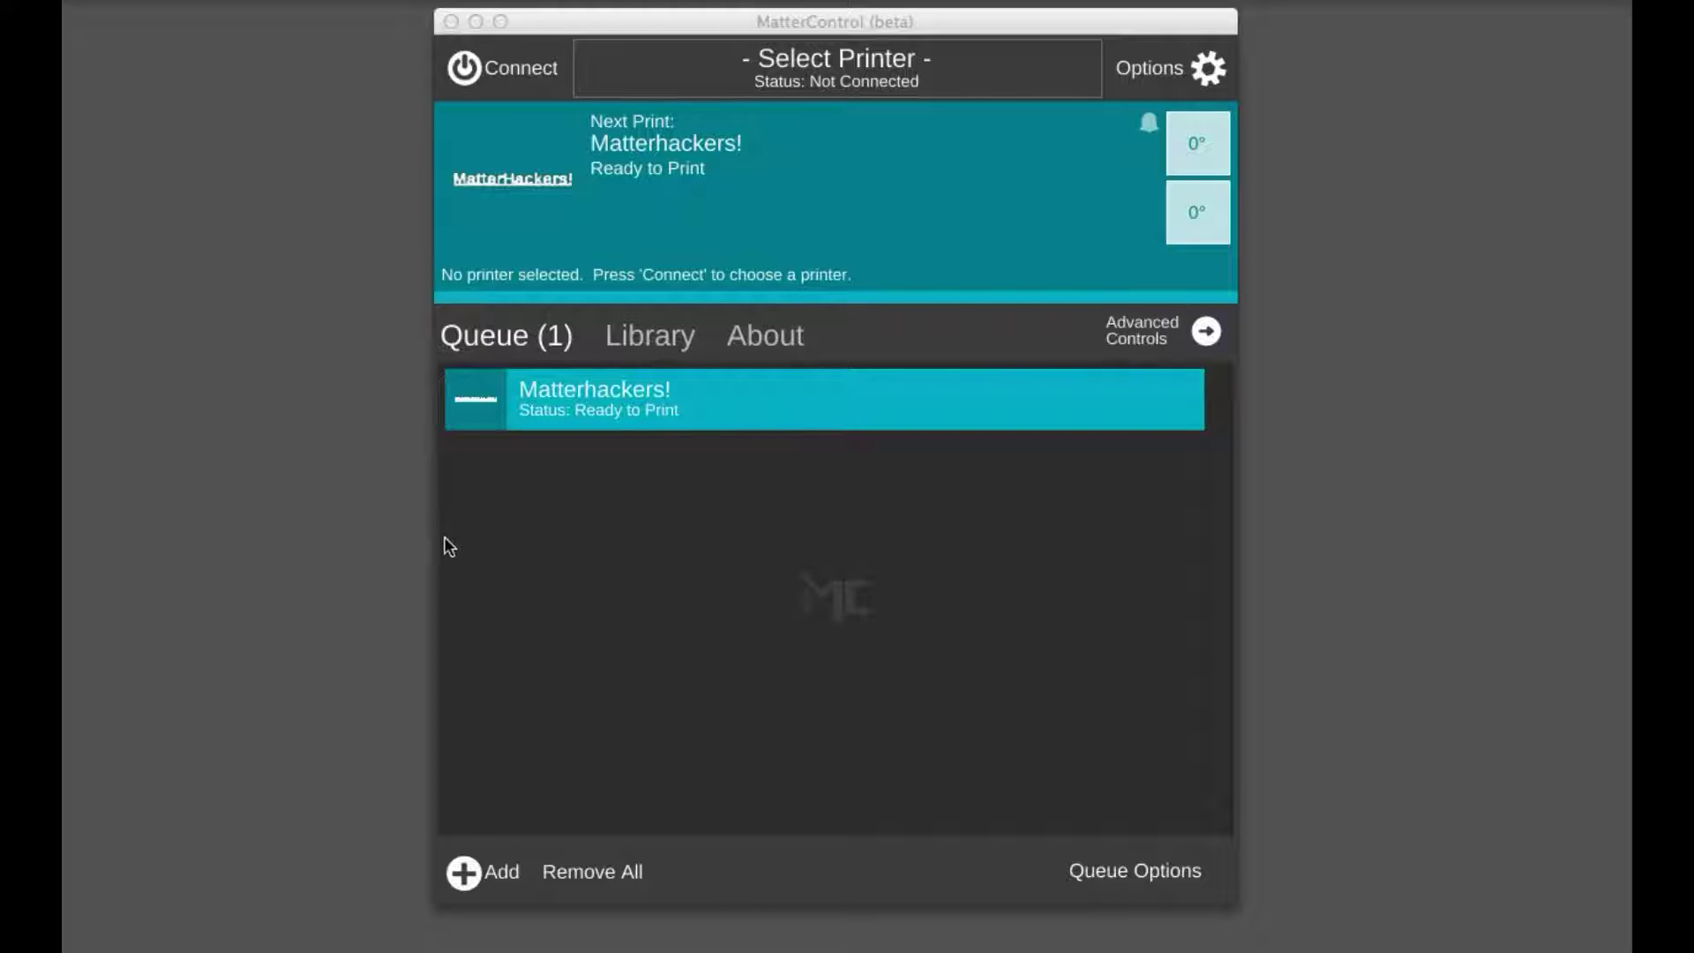
Open the Text Creator design tool from the library and move its window over the main window
{"action": "left_click", "coordinate": [664, 335]}
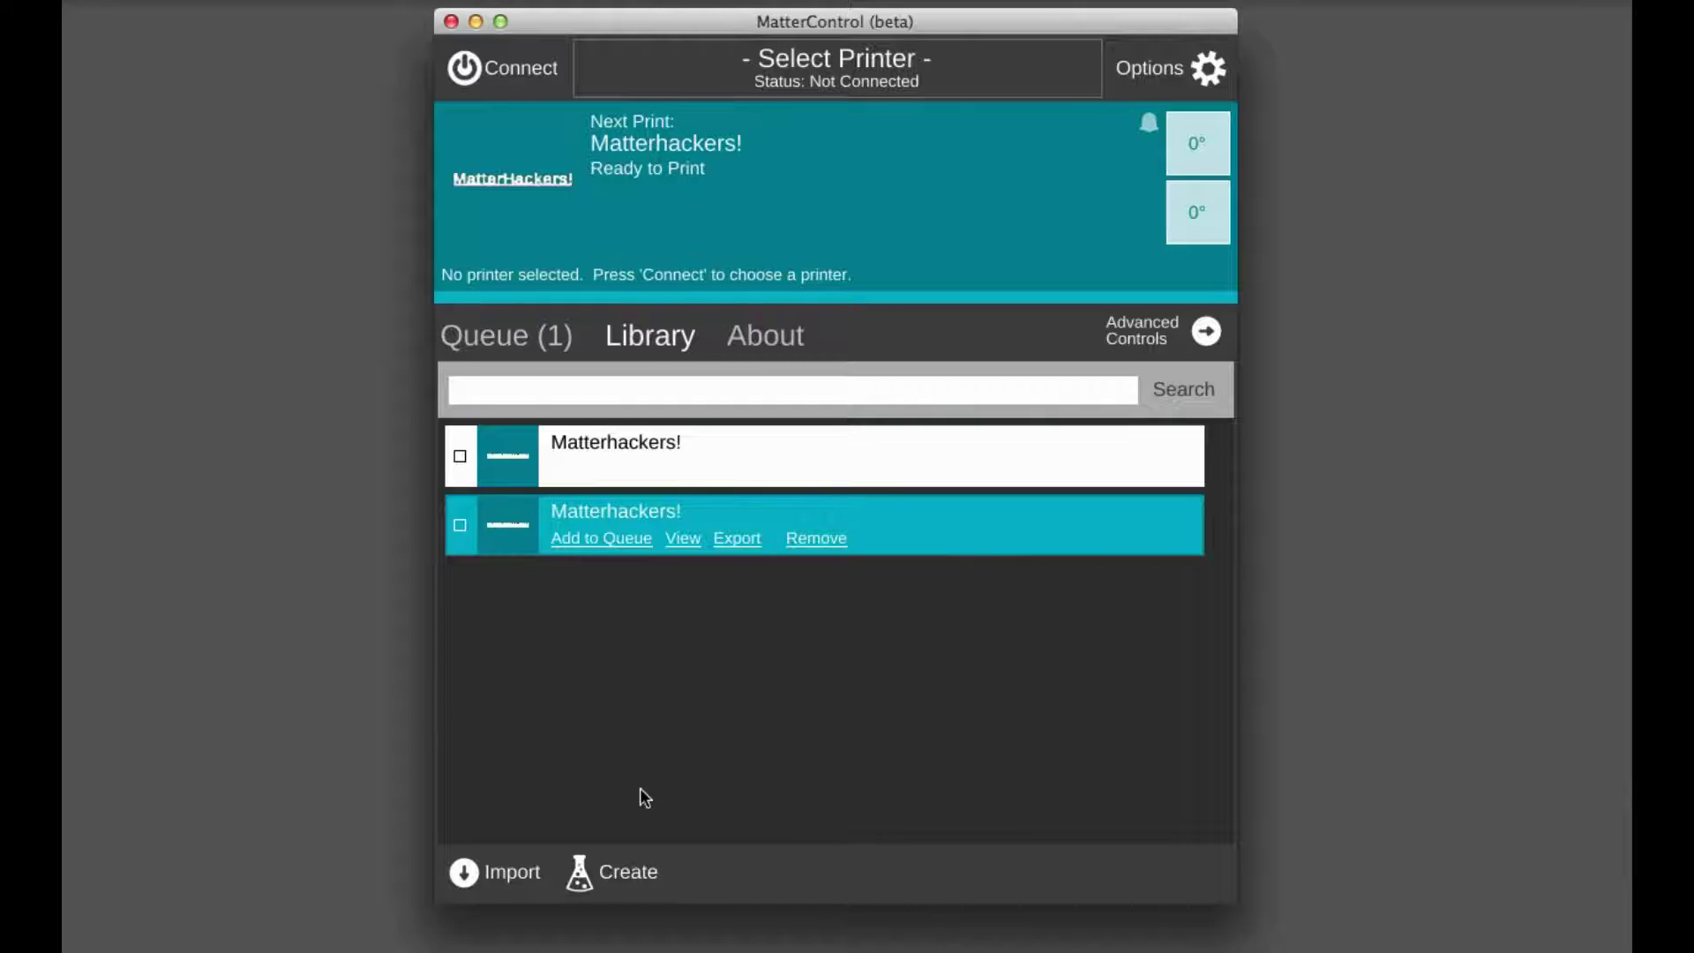
{"action": "left_click", "coordinate": [612, 882]}
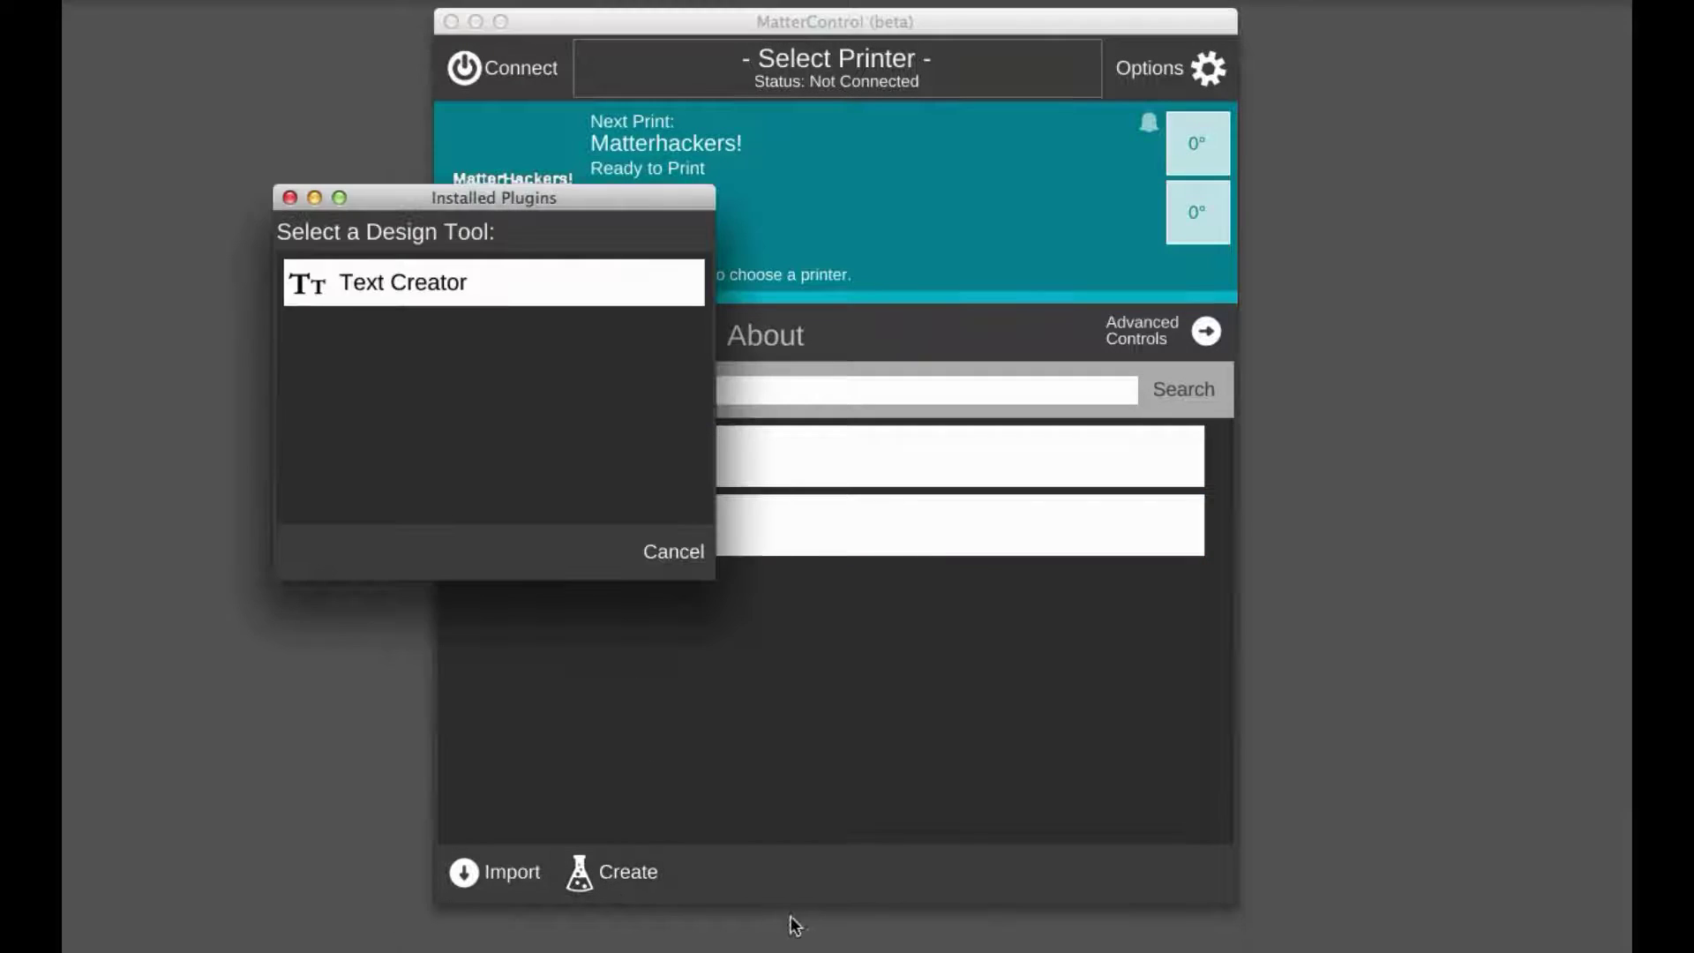
{"action": "left_click_drag", "start_coordinate": [465, 206], "coordinate": [455, 152]}
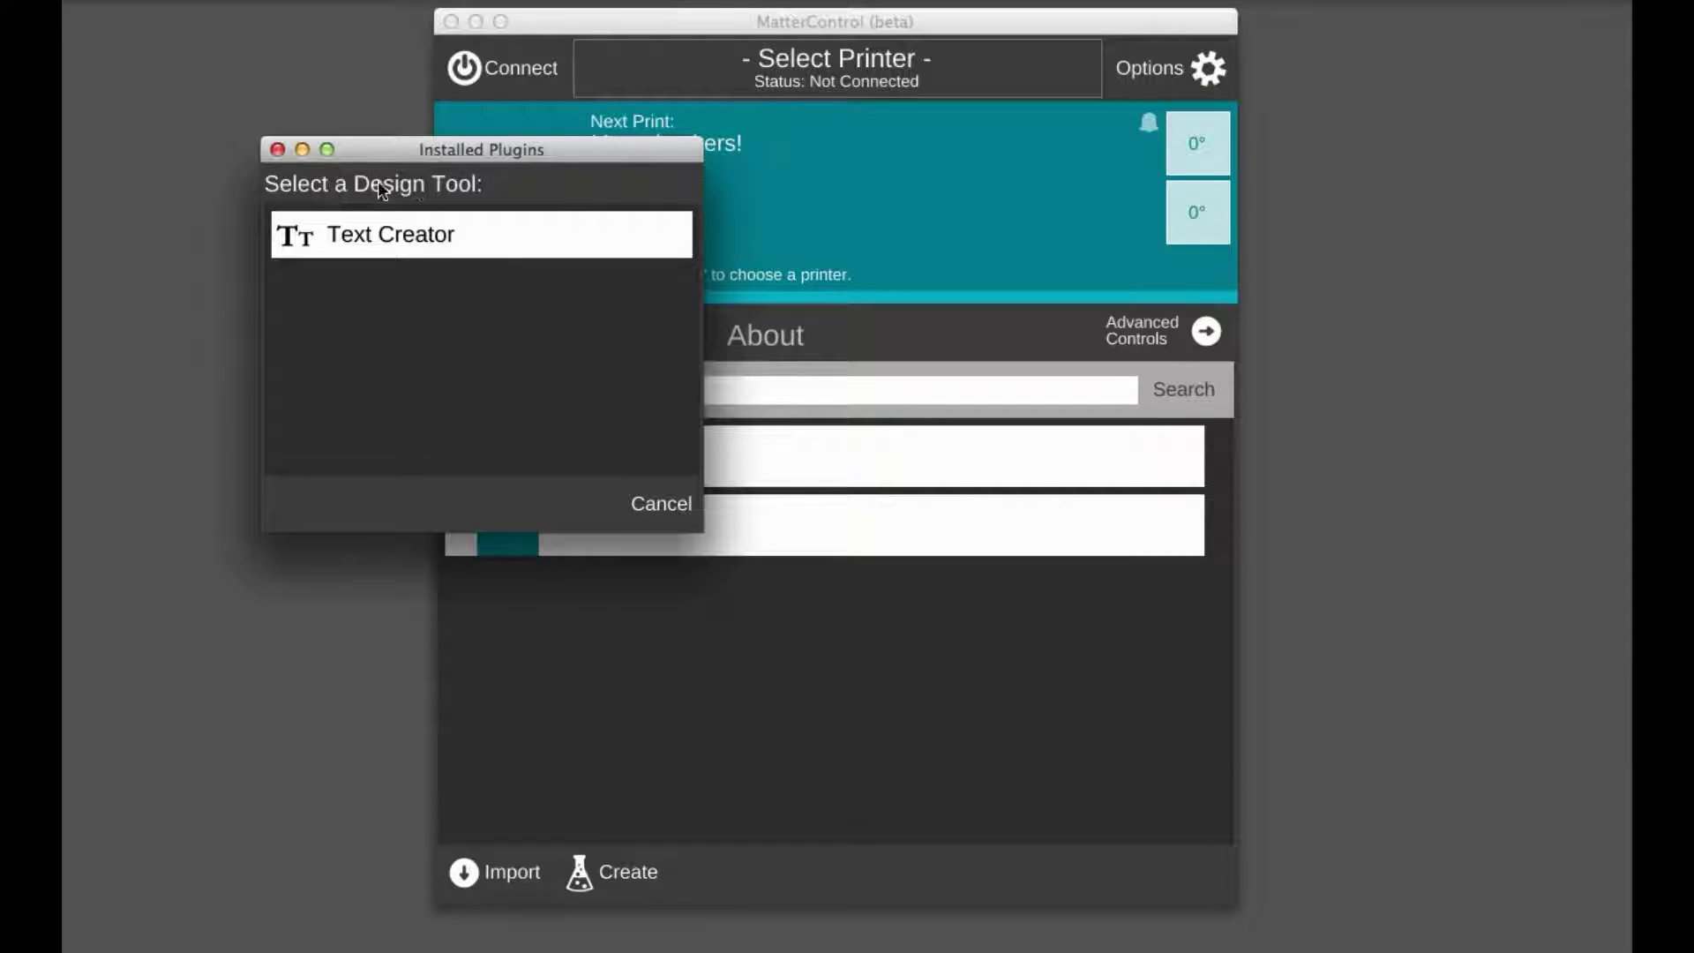
{"action": "left_click", "coordinate": [399, 239]}
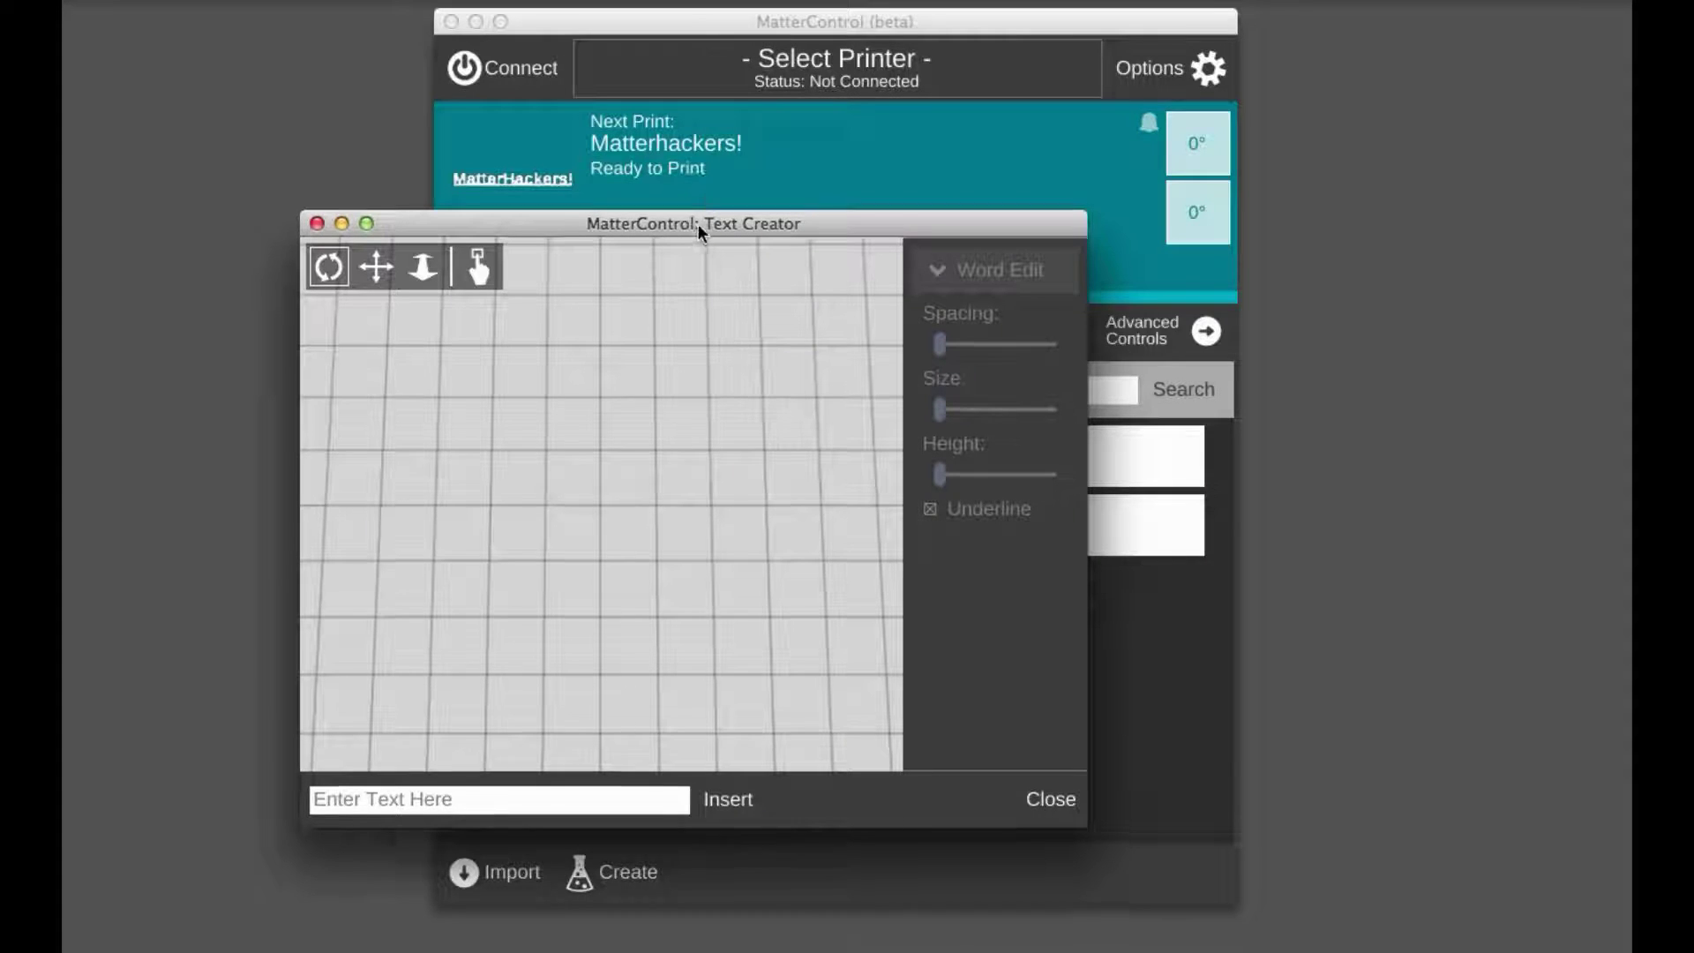
{"action": "left_click_drag", "start_coordinate": [697, 224], "coordinate": [836, 66]}
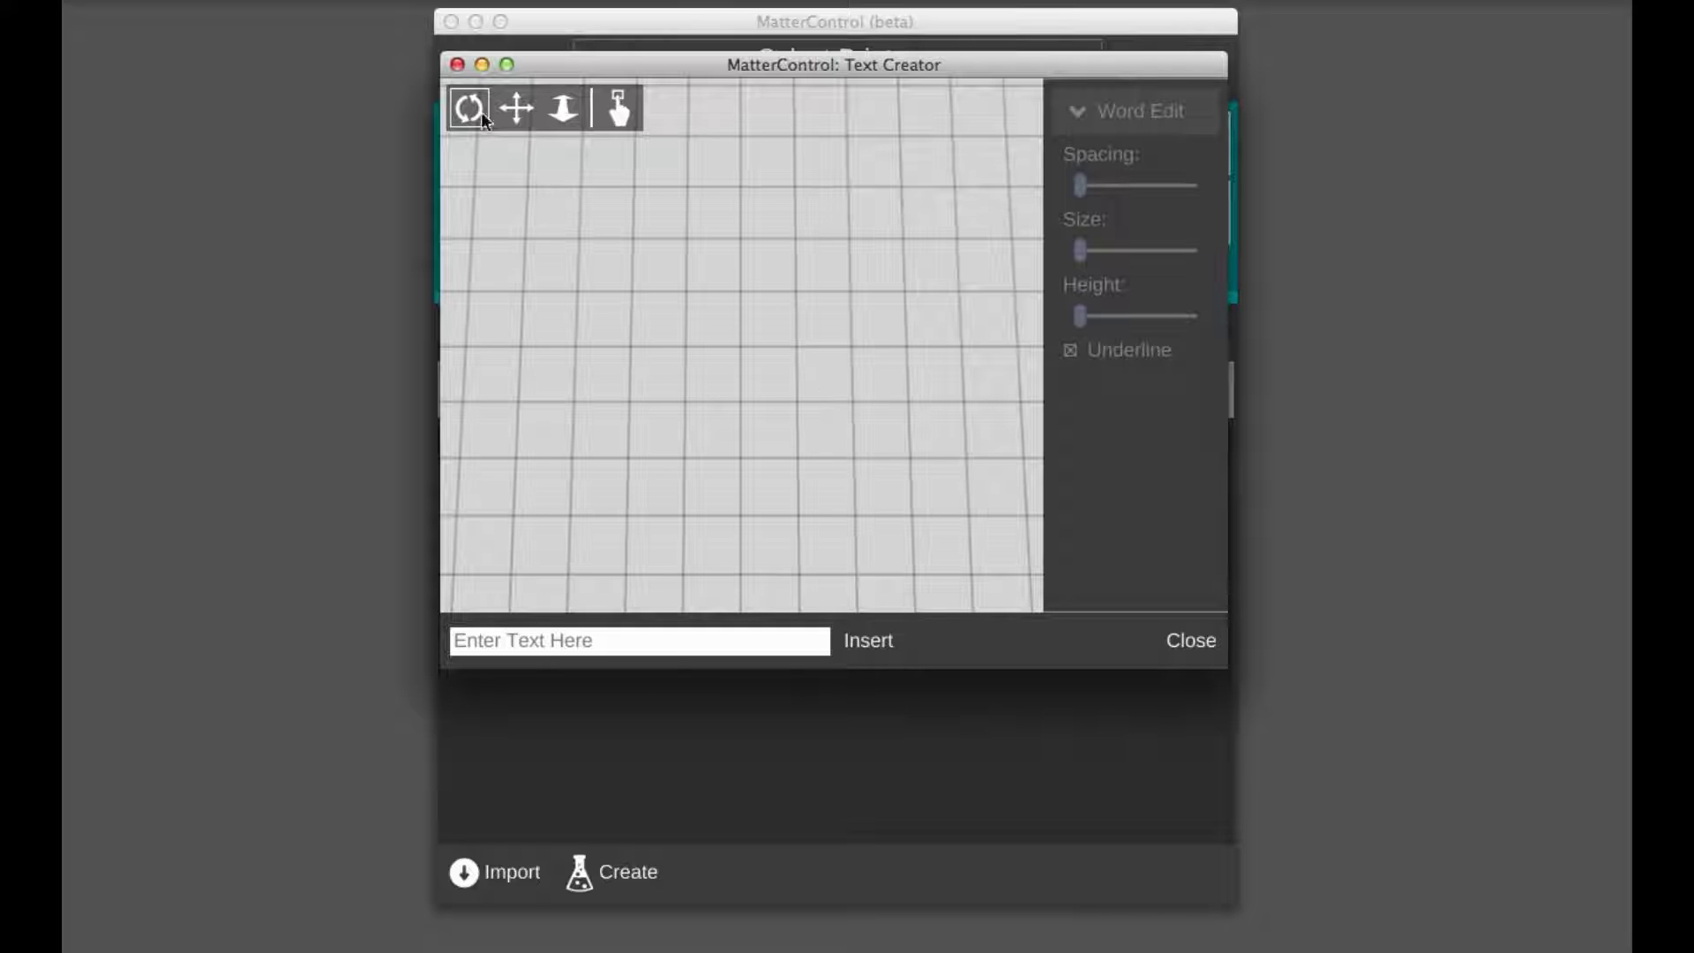
Insert the text "Demo Text Rules" on the print bed
{"action": "scroll", "coordinate": [730, 387], "scroll_direction": "down", "scroll_amount": 10}
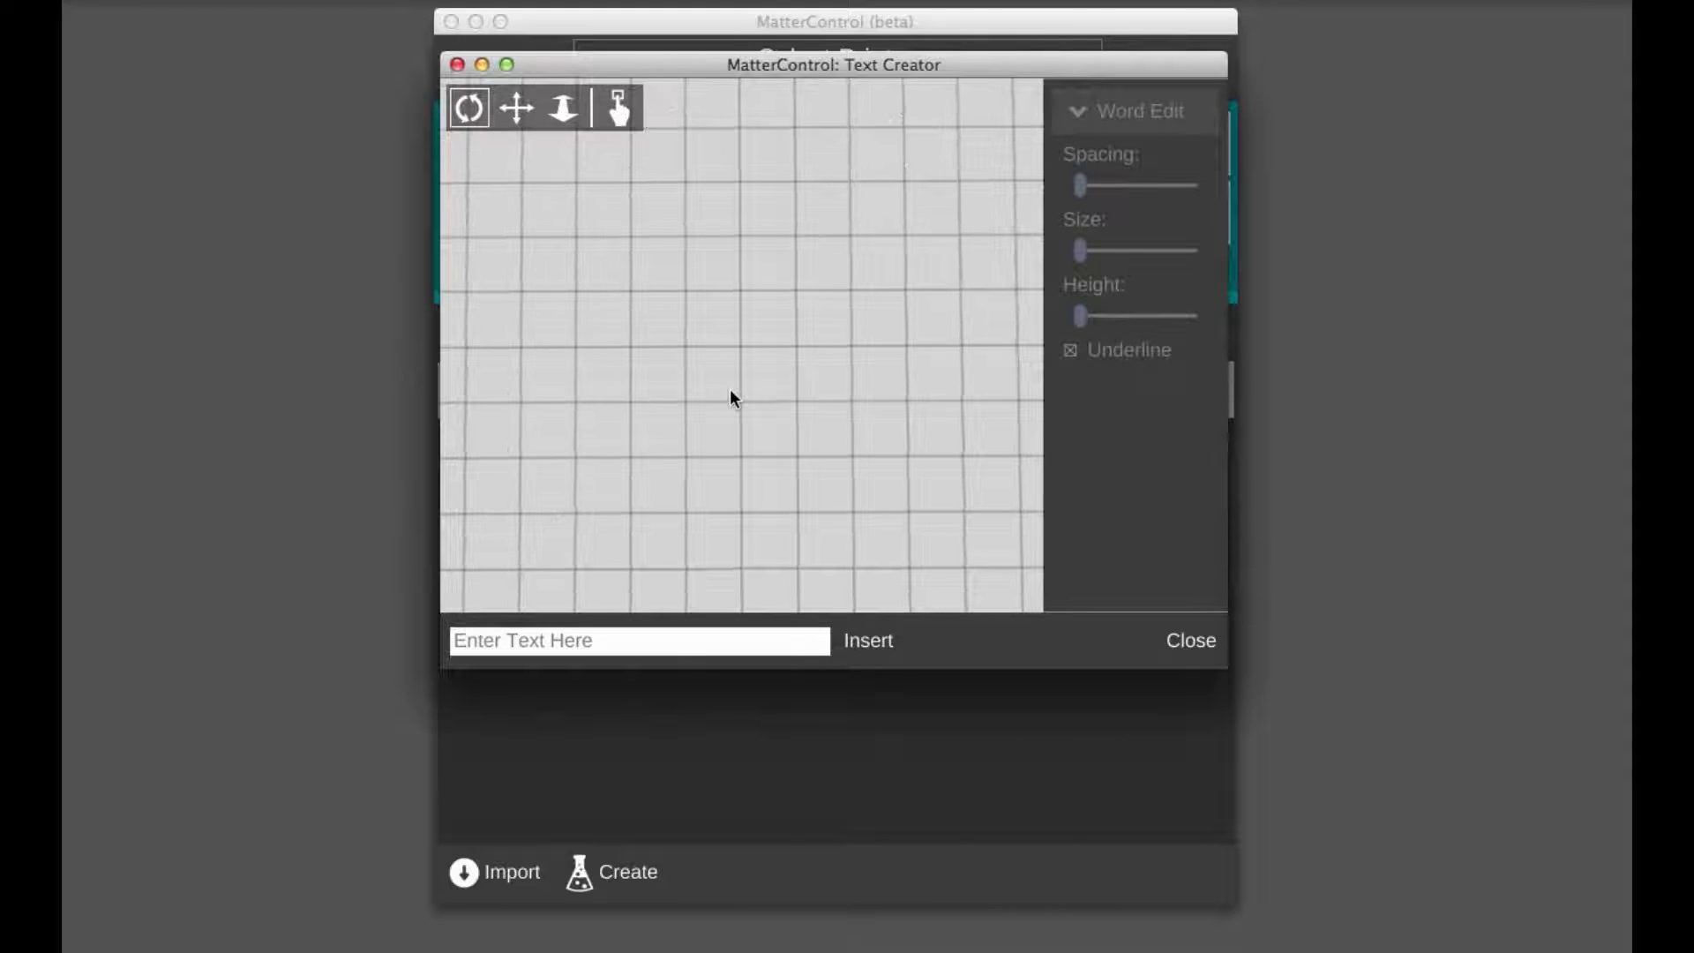
{"action": "mouse_move", "coordinate": [755, 352]}
{"action": "left_mouse_down"}
{"action": "mouse_move", "coordinate": [765, 253]}
{"action": "mouse_move", "coordinate": [750, 353]}
{"action": "mouse_move", "coordinate": [729, 337]}
{"action": "left_mouse_up"}
{"action": "scroll", "coordinate": [749, 335], "scroll_direction": "up", "scroll_amount": 5}
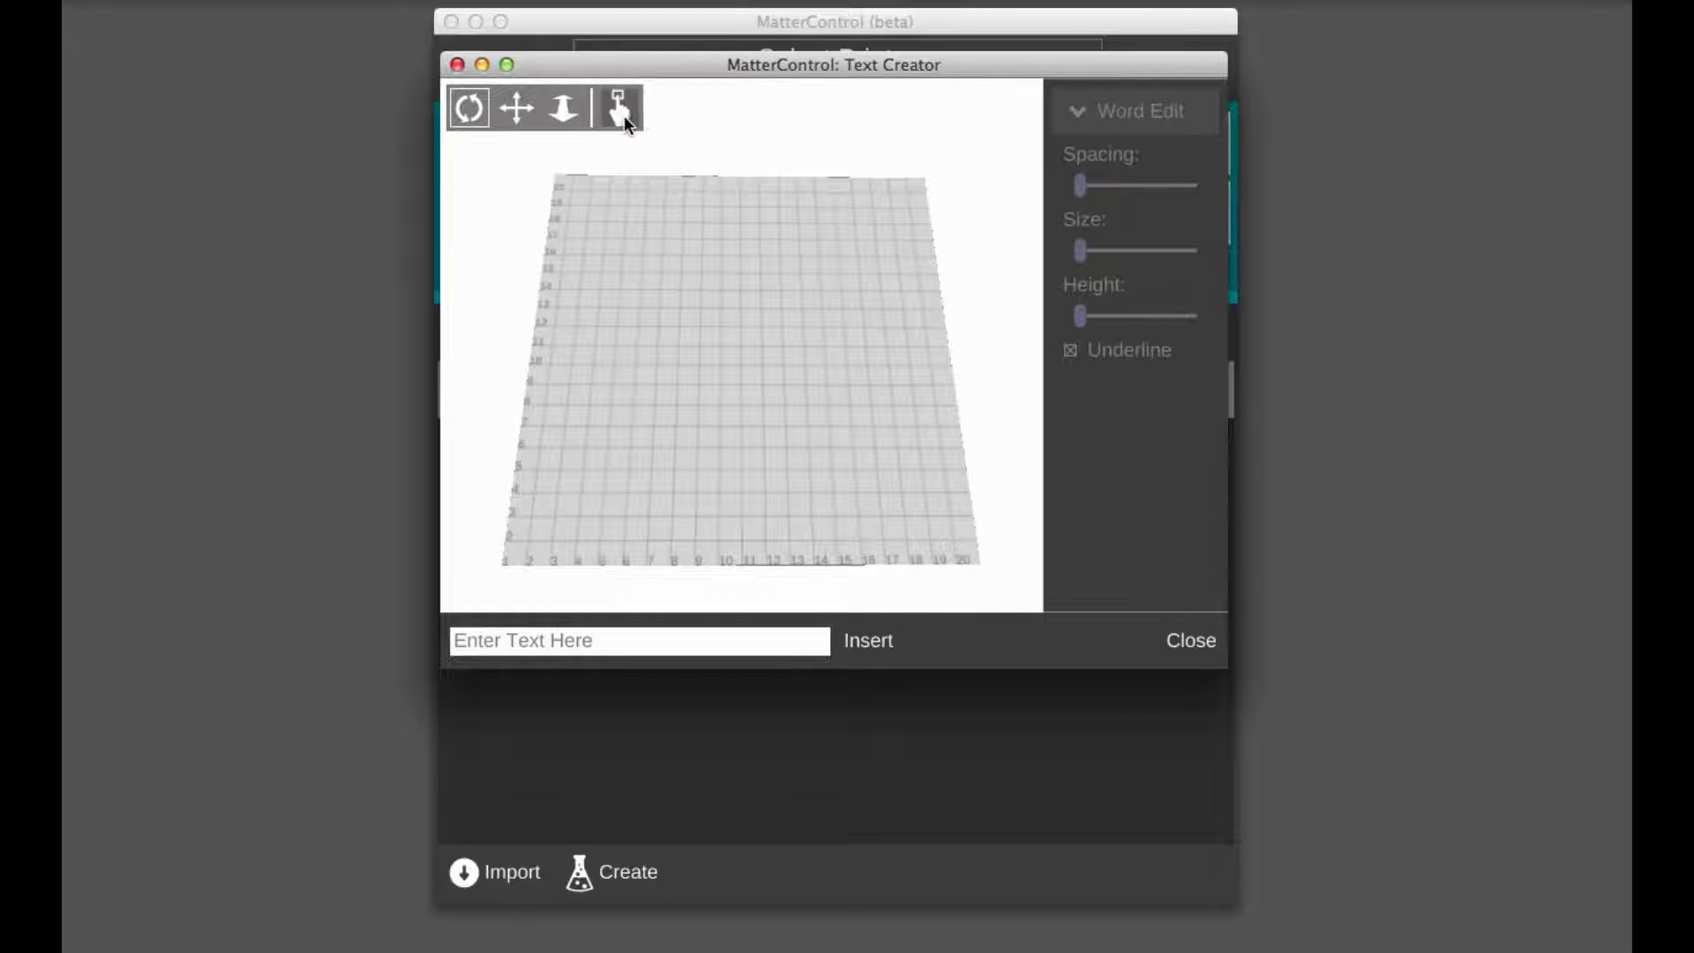
{"action": "left_click_drag", "start_coordinate": [759, 406], "coordinate": [745, 433]}
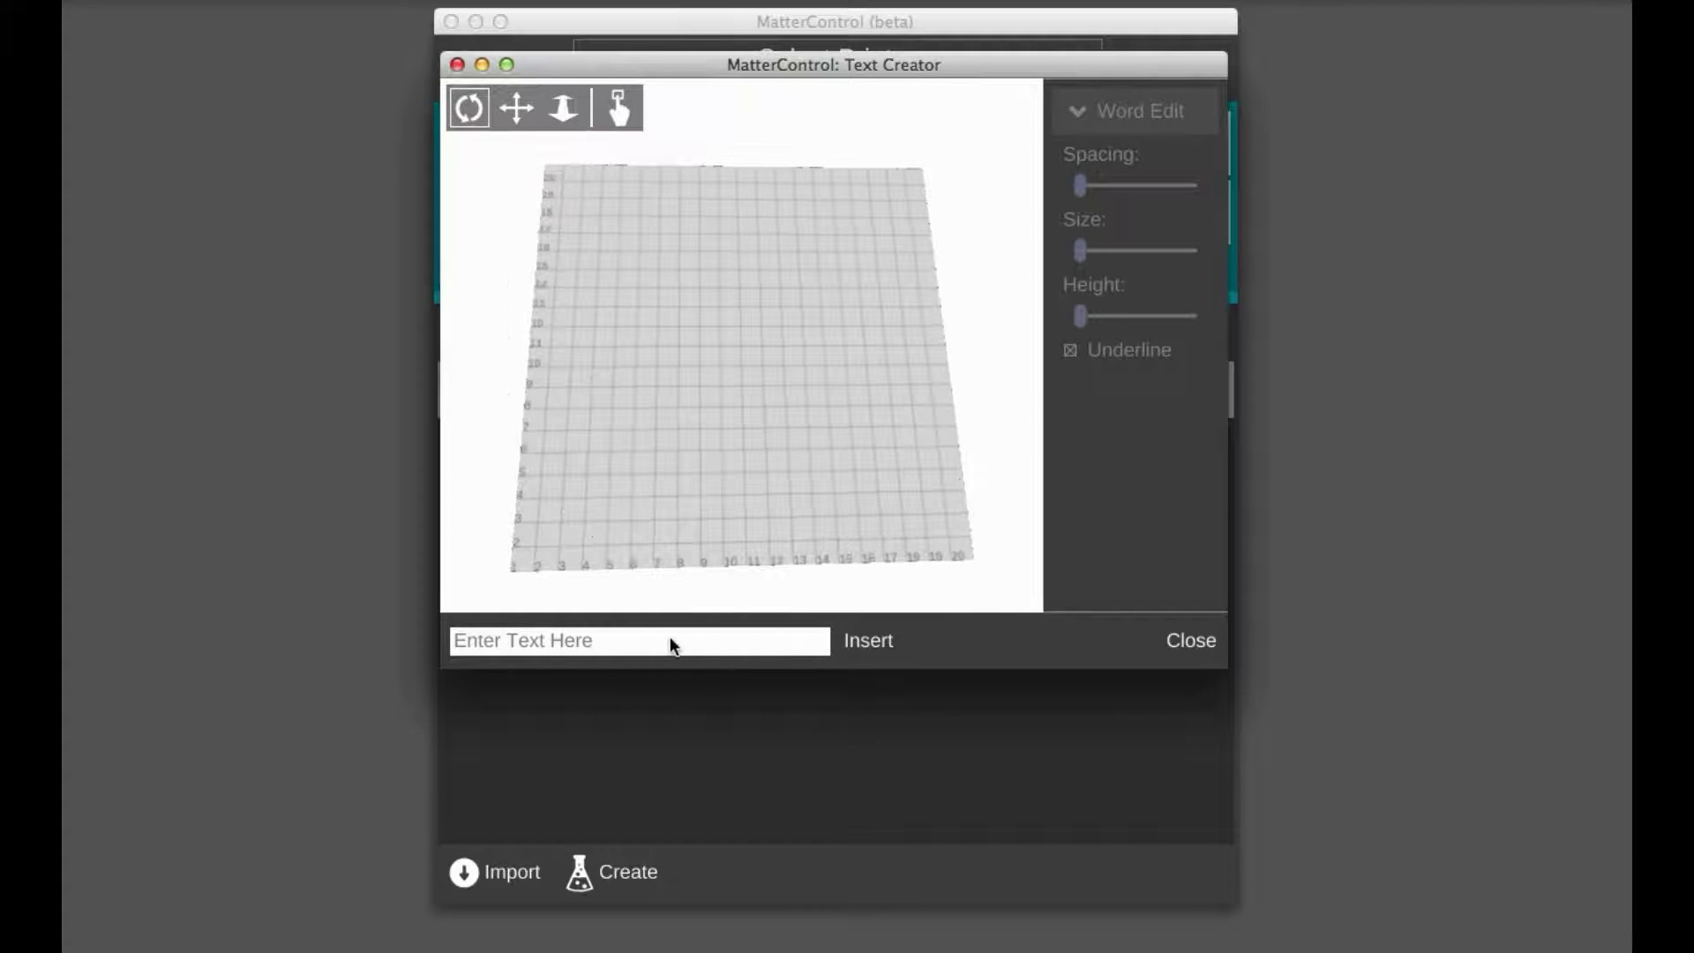
{"action": "left_click", "coordinate": [668, 642]}
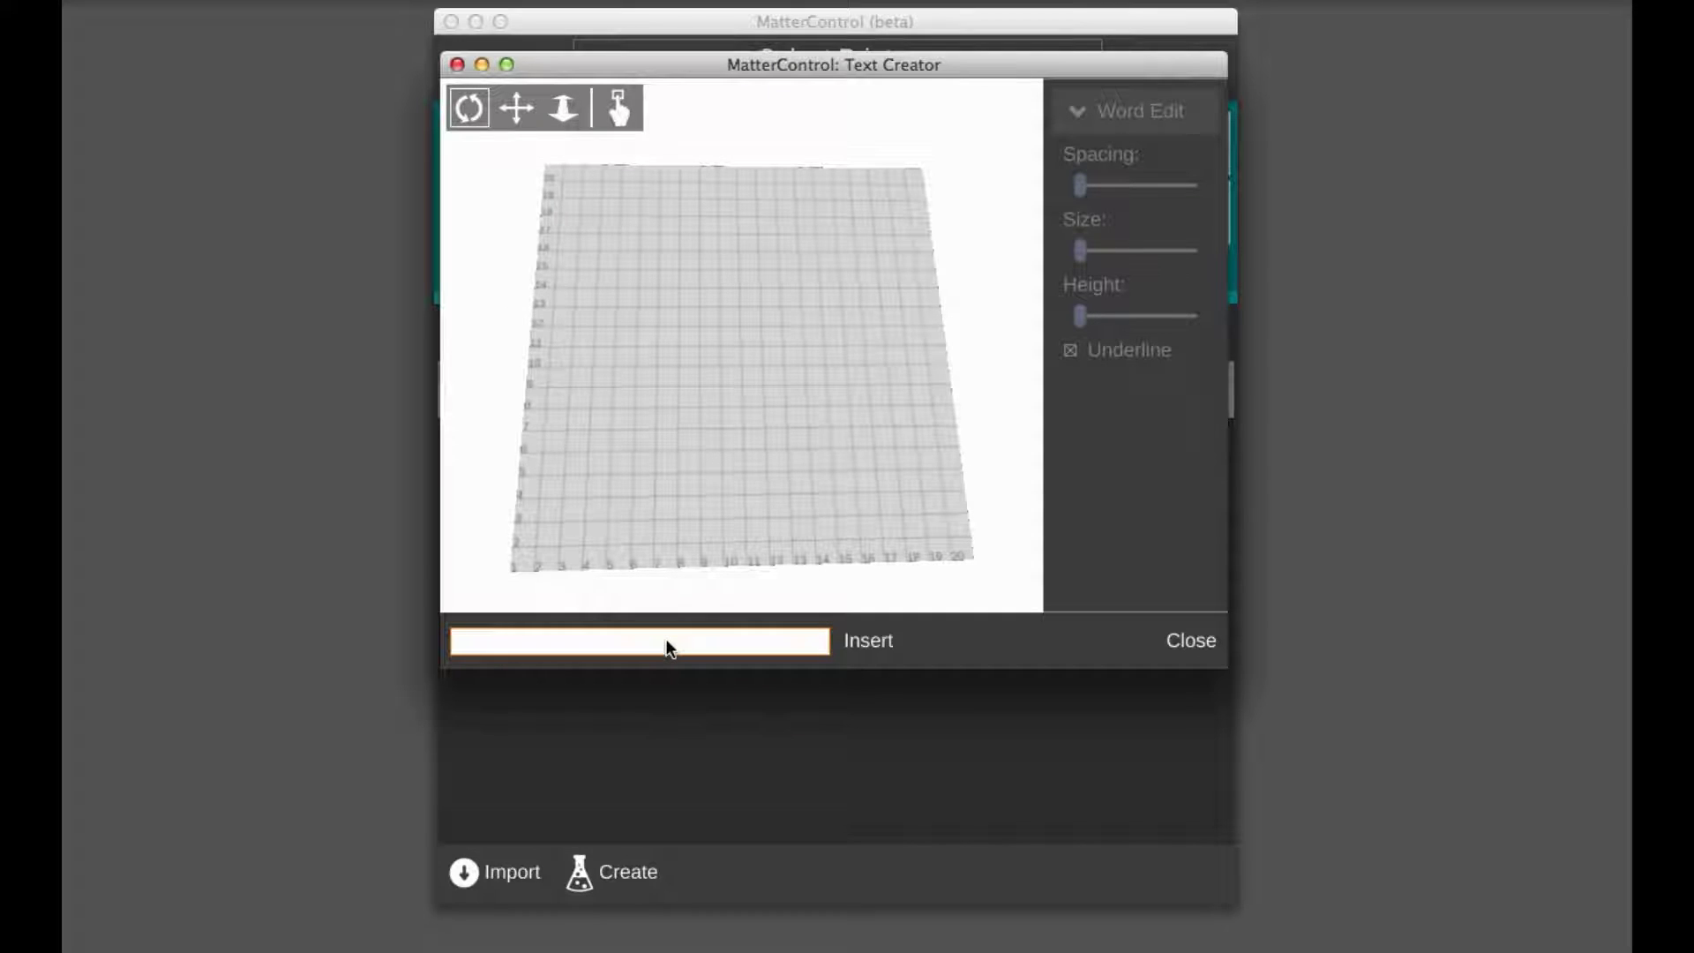
{"action": "type", "text": "Demo Text"}
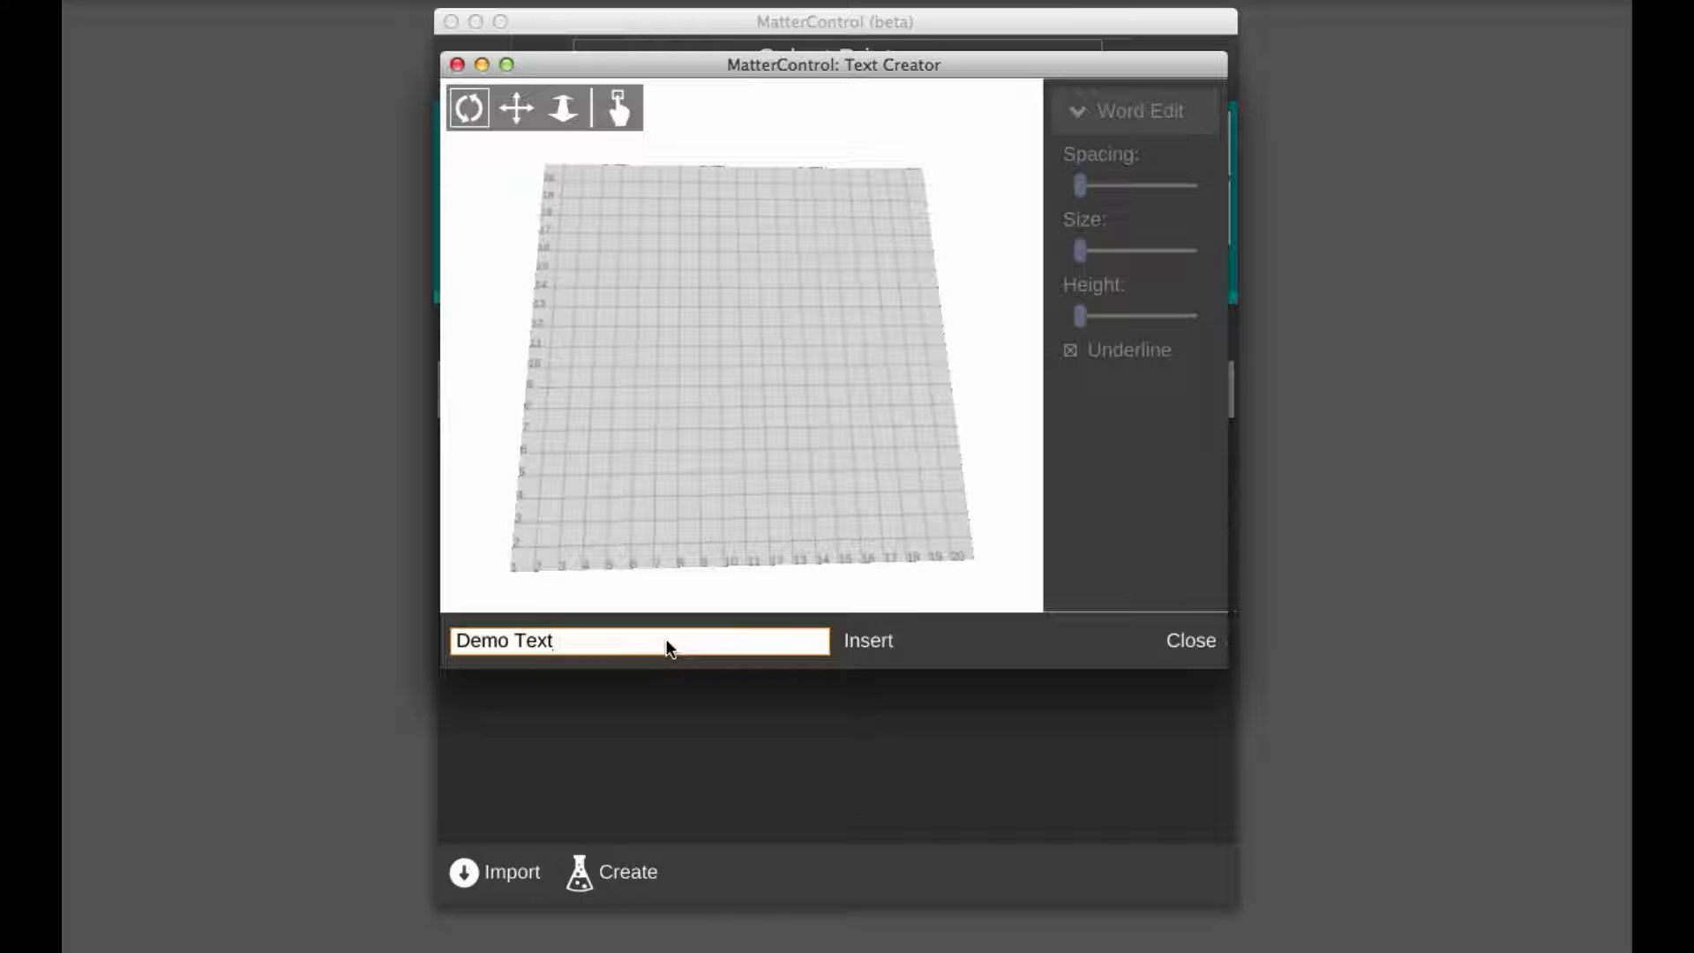
{"action": "type", "text": " Rules"}
{"action": "left_click", "coordinate": [854, 649]}
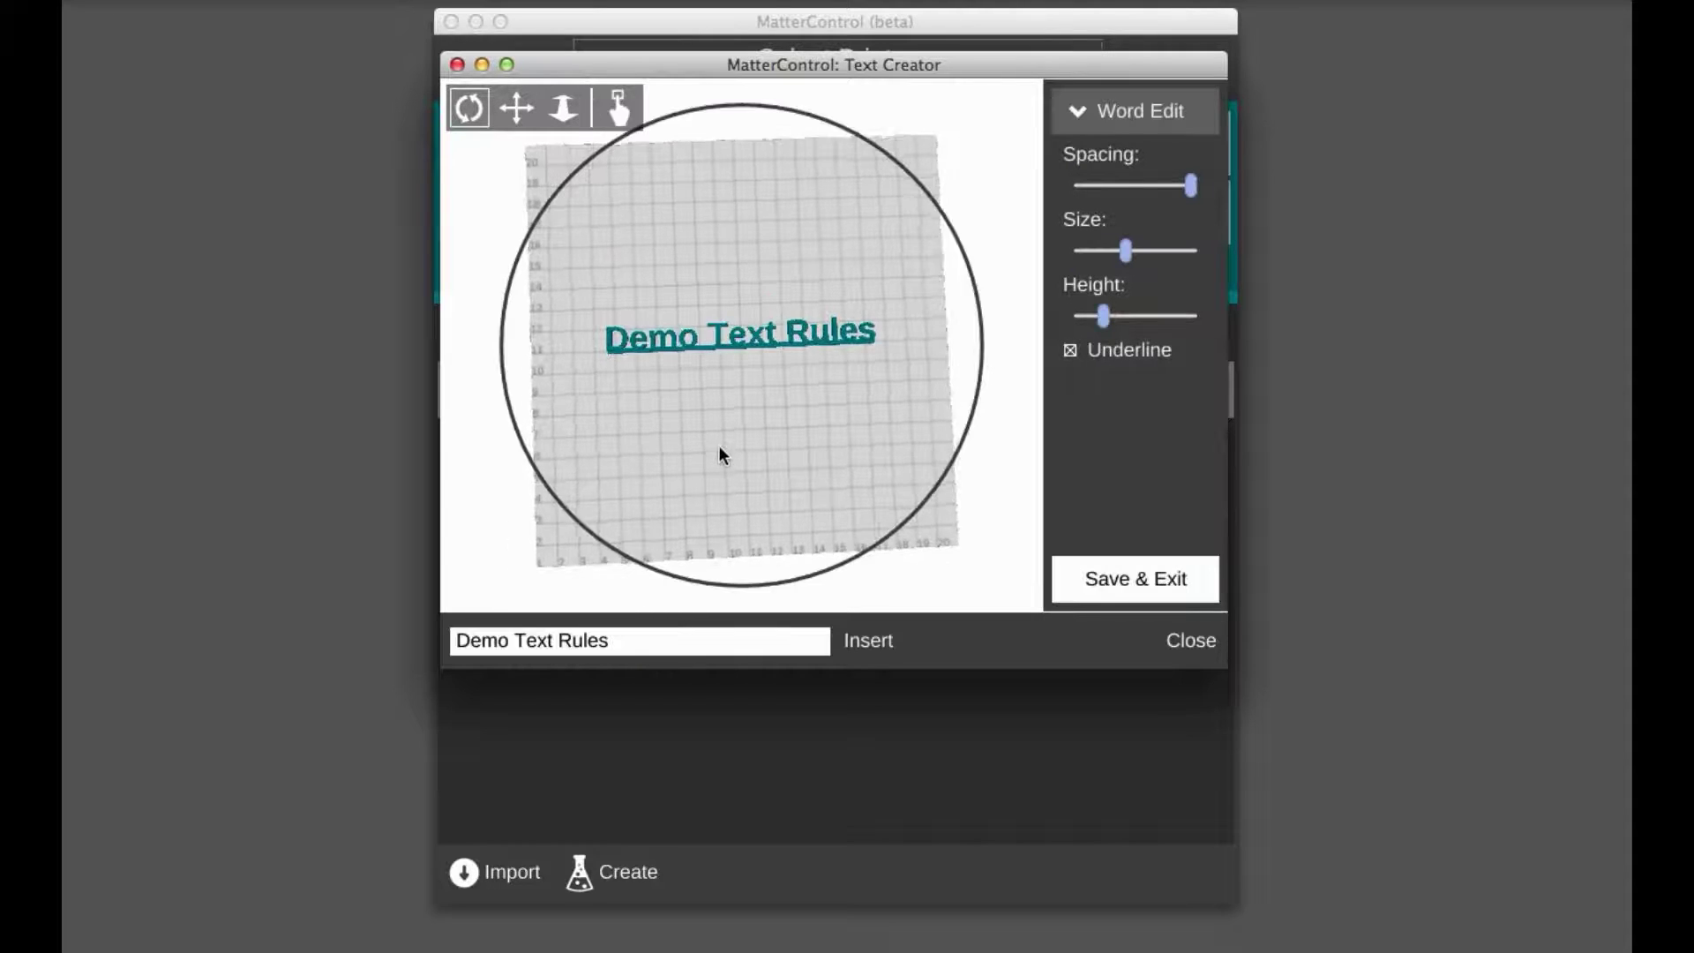
Enlarge the "Demo Text Rules" text moderately and raise its height to the maximum
{"action": "scroll", "coordinate": [718, 447], "scroll_direction": "up", "scroll_amount": 5}
{"action": "scroll", "coordinate": [726, 404], "scroll_direction": "down", "scroll_amount": 8}
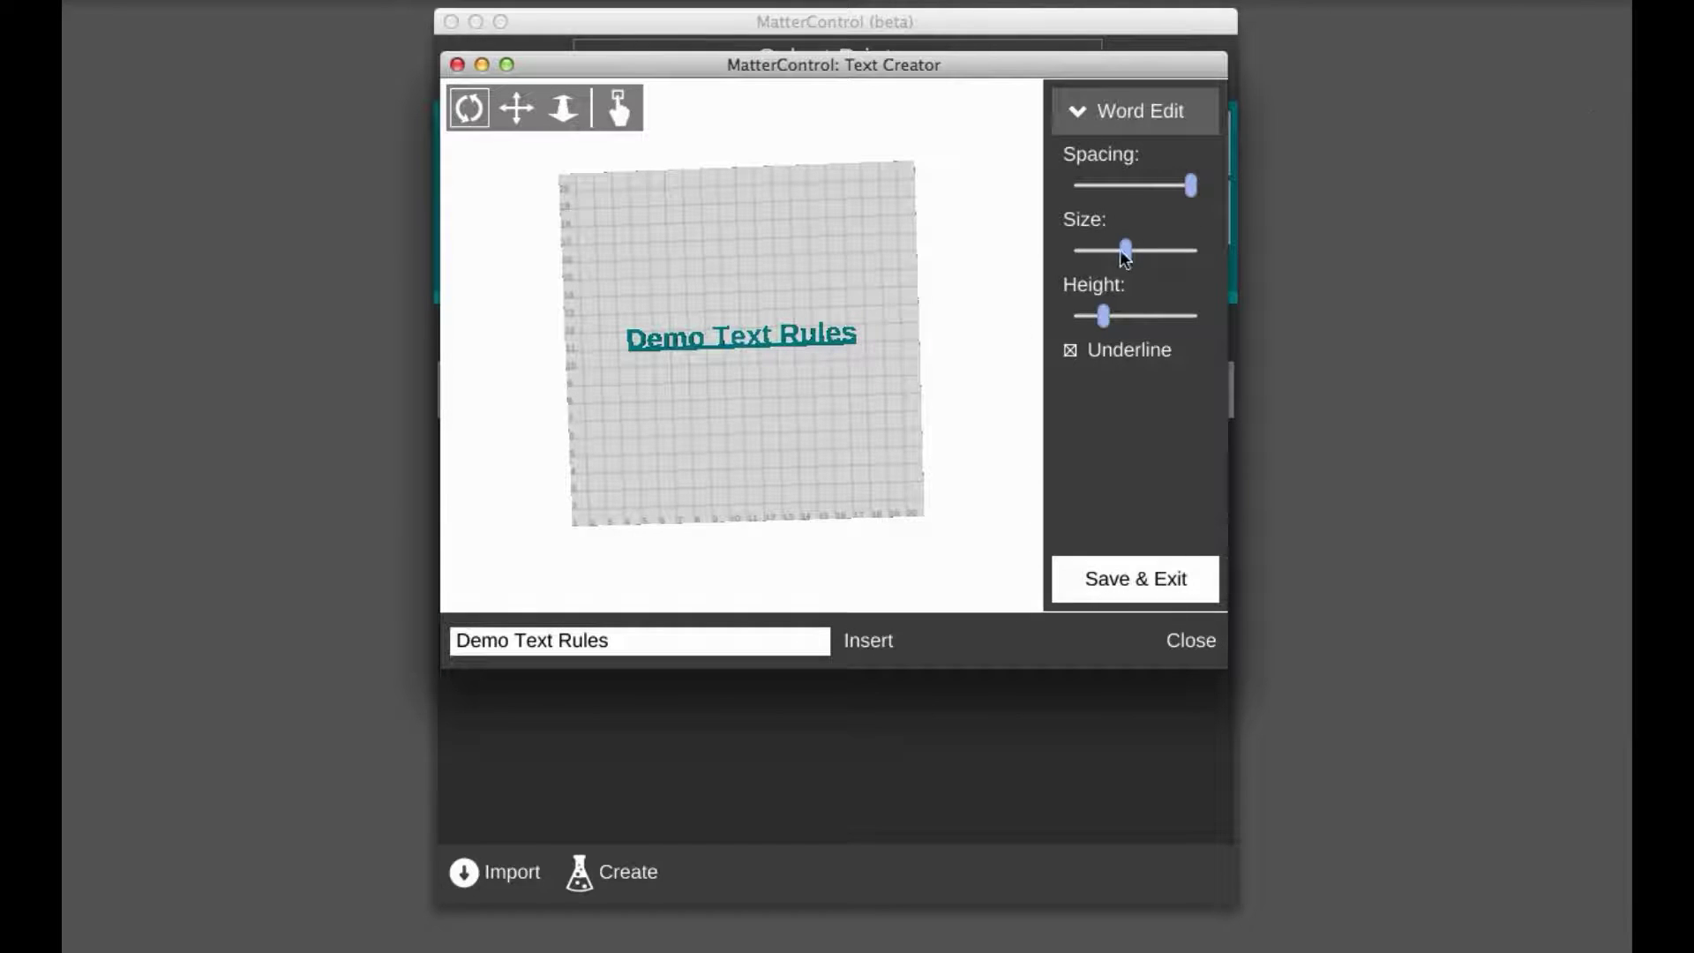
{"action": "left_click_drag", "start_coordinate": [1128, 258], "coordinate": [1150, 256]}
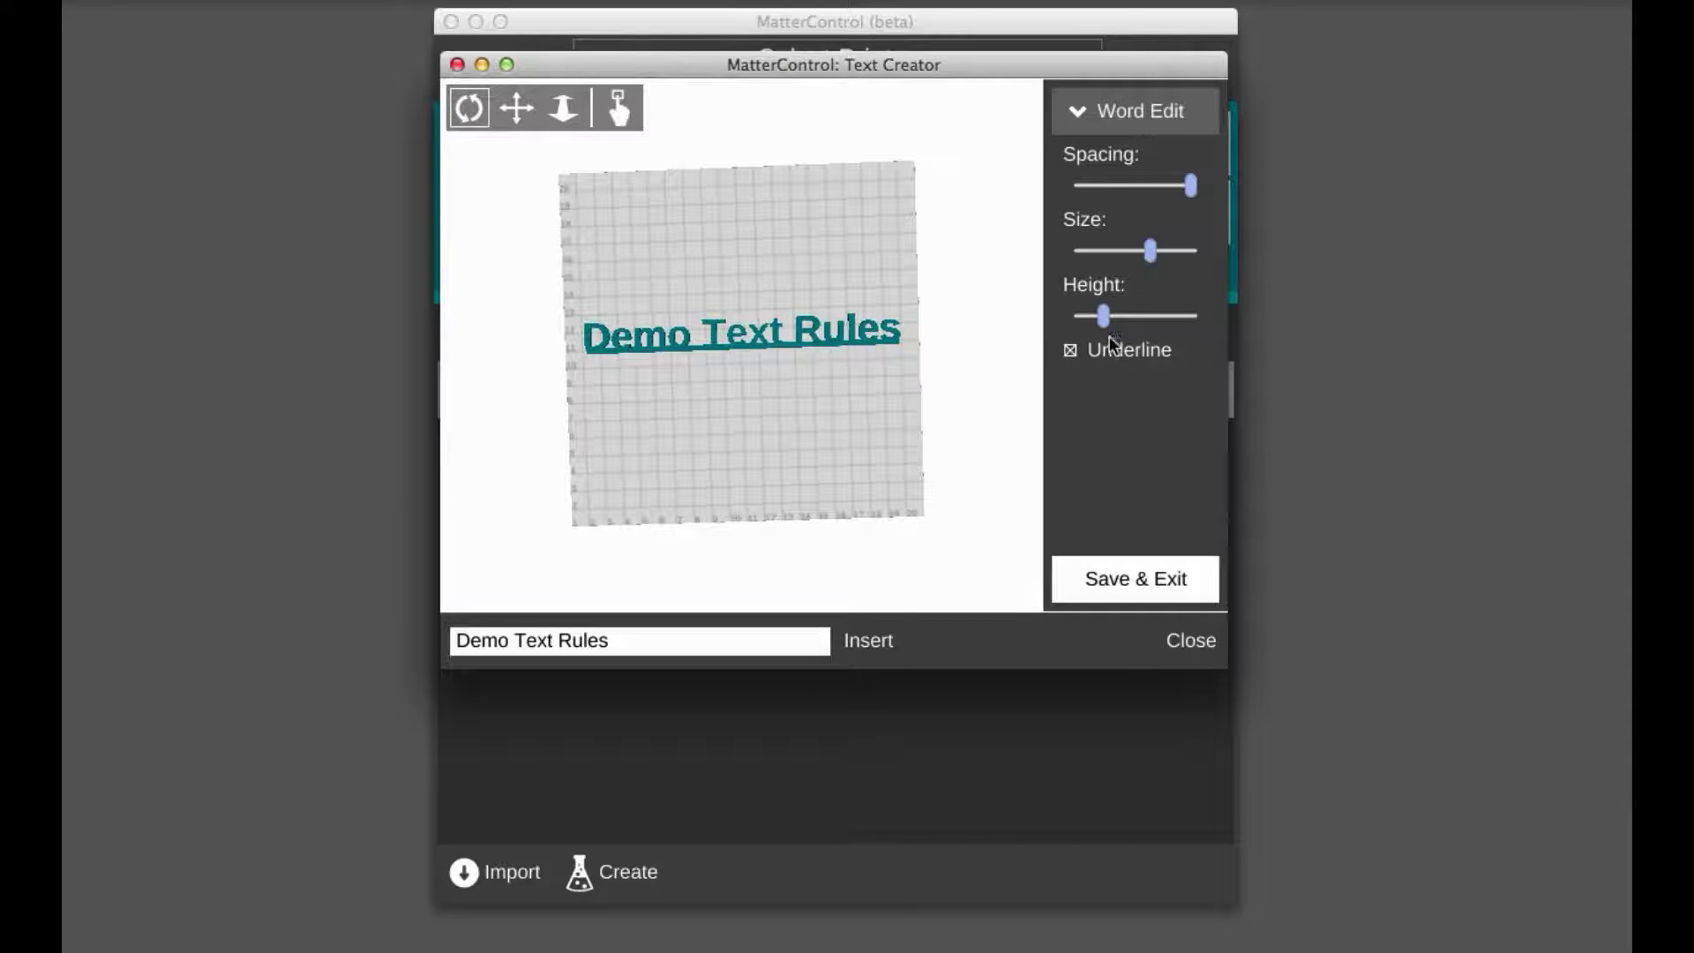
{"action": "left_click_drag", "start_coordinate": [1103, 323], "coordinate": [1146, 331]}
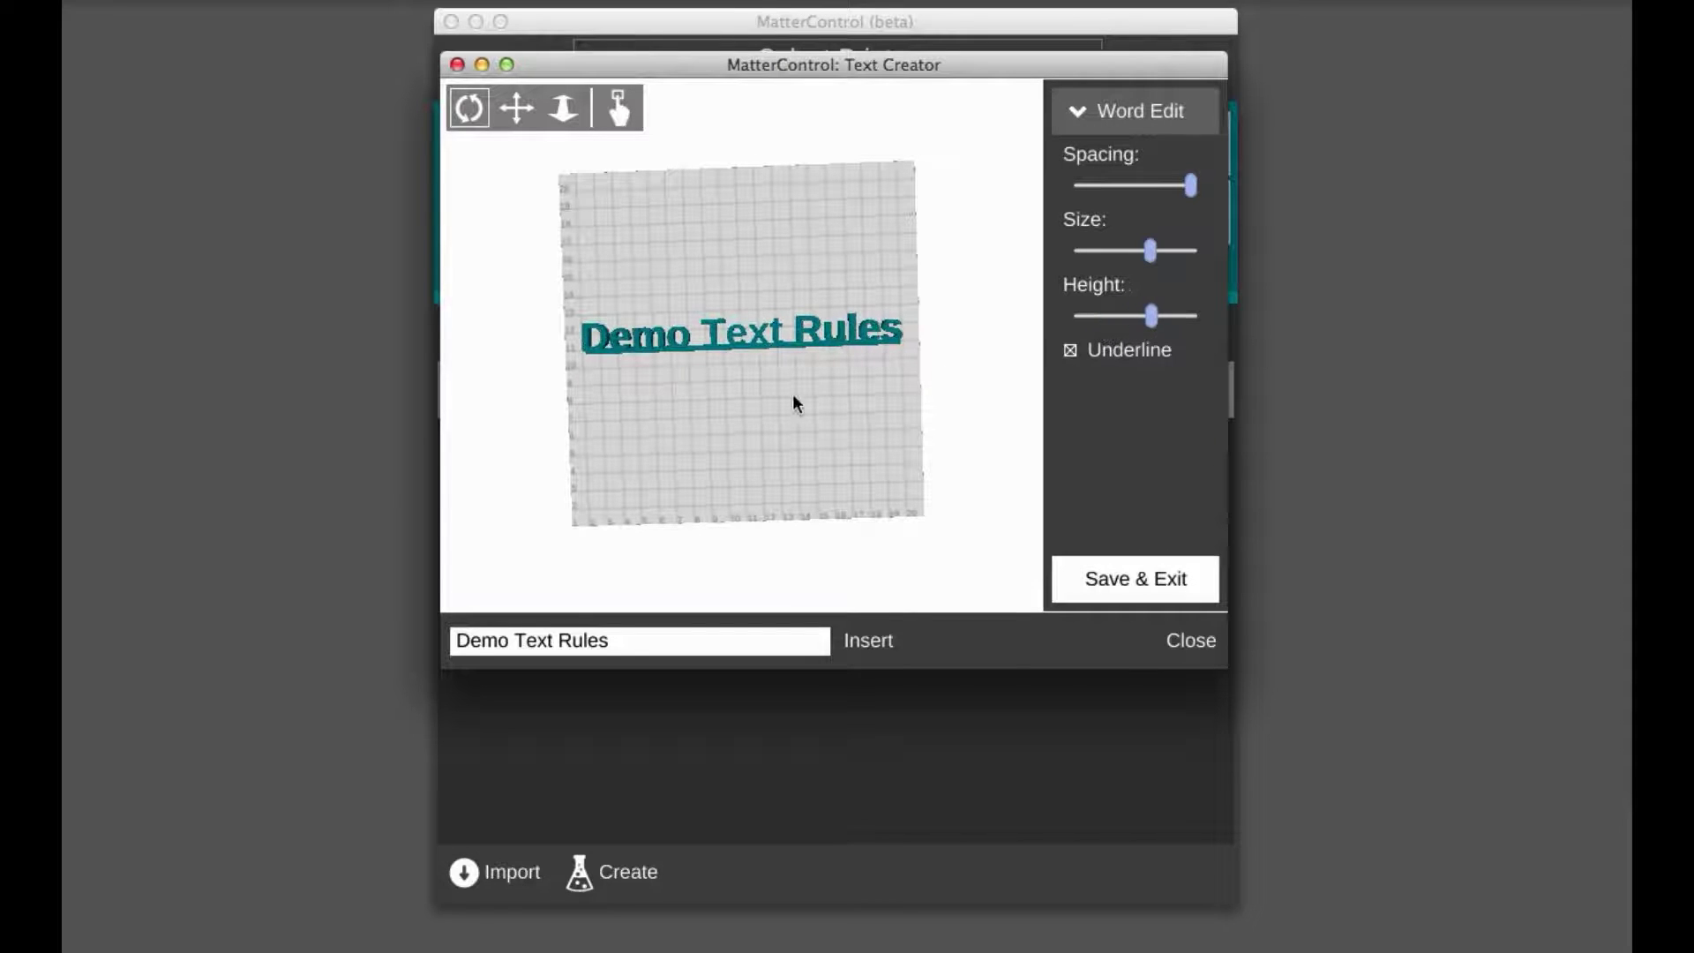
{"action": "left_click_drag", "start_coordinate": [792, 394], "coordinate": [1192, 319]}
{"action": "left_click_drag", "start_coordinate": [615, 414], "coordinate": [870, 276]}
Turn the underline of "Demo Text Rules" off and back on
{"action": "left_click", "coordinate": [1071, 351]}
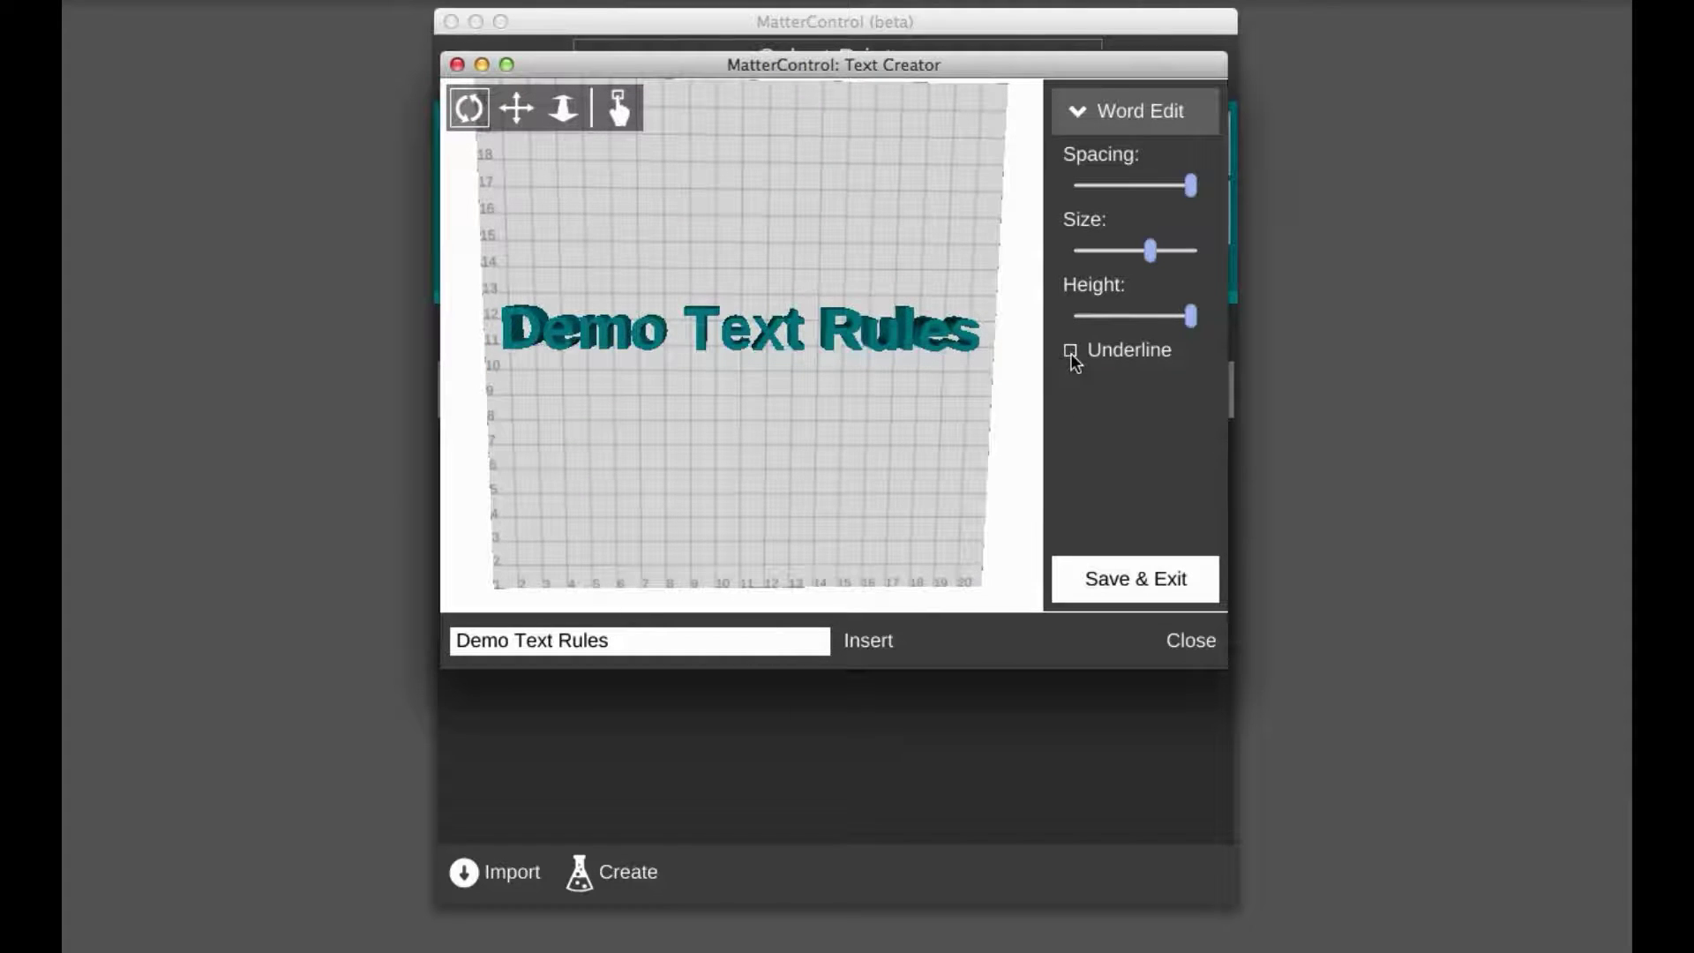
{"action": "left_click_drag", "start_coordinate": [870, 264], "coordinate": [766, 217]}
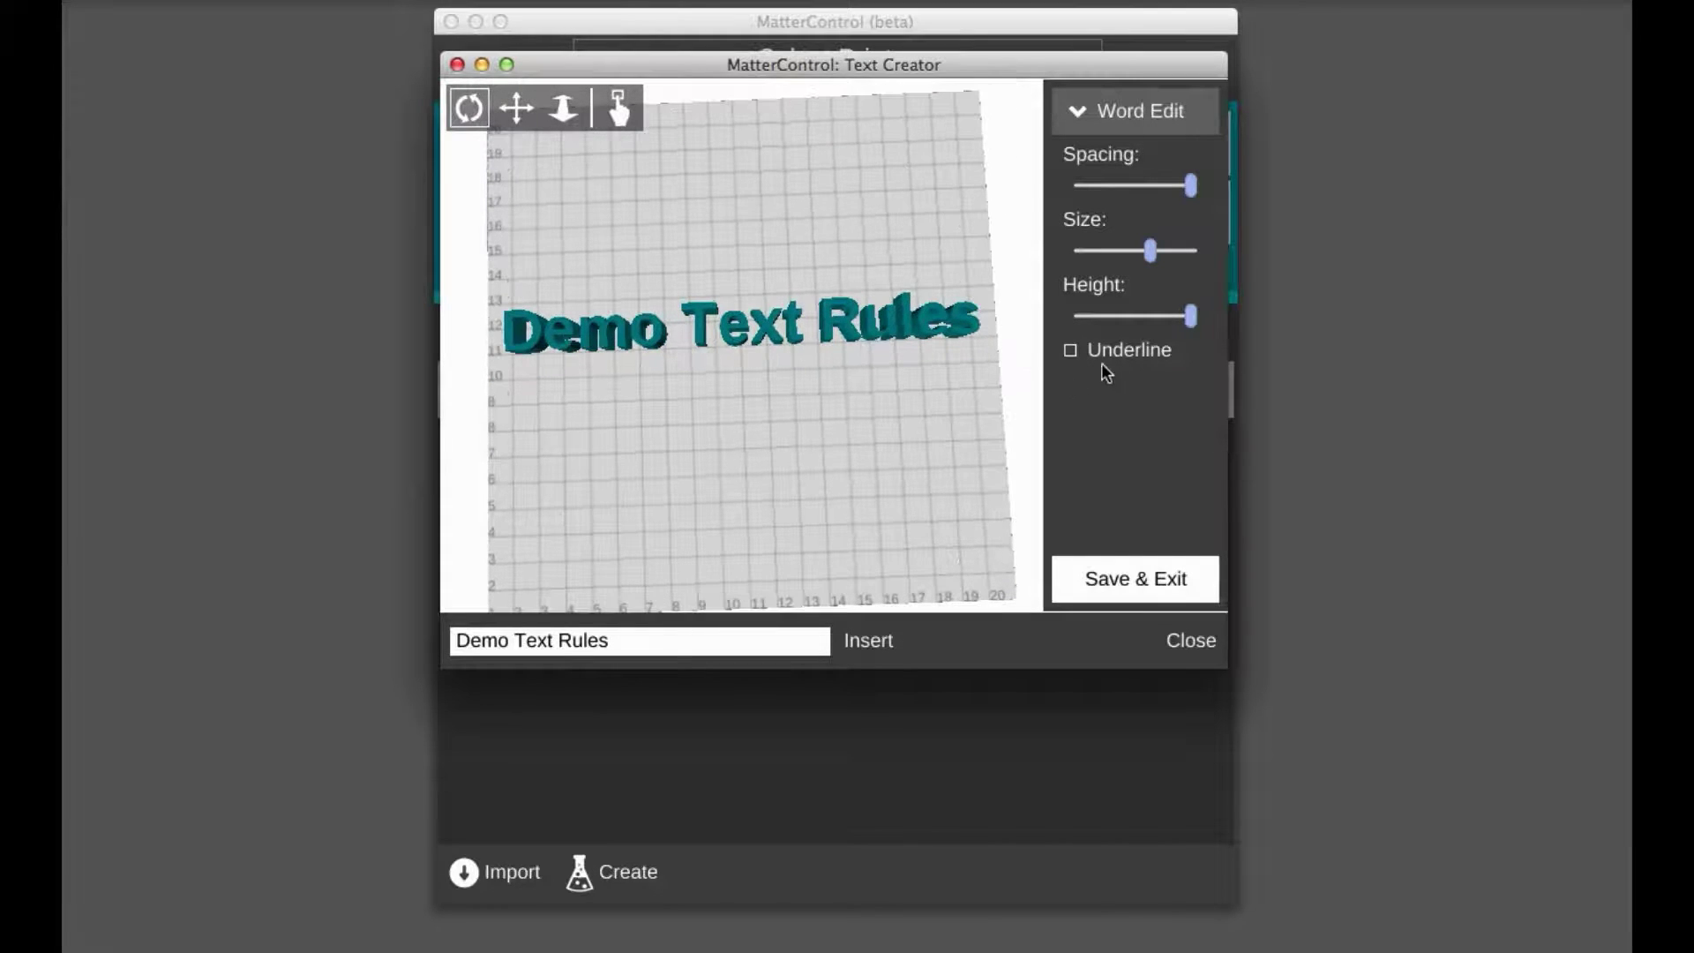
{"action": "left_click", "coordinate": [1071, 352]}
{"action": "left_click_drag", "start_coordinate": [703, 265], "coordinate": [624, 192]}
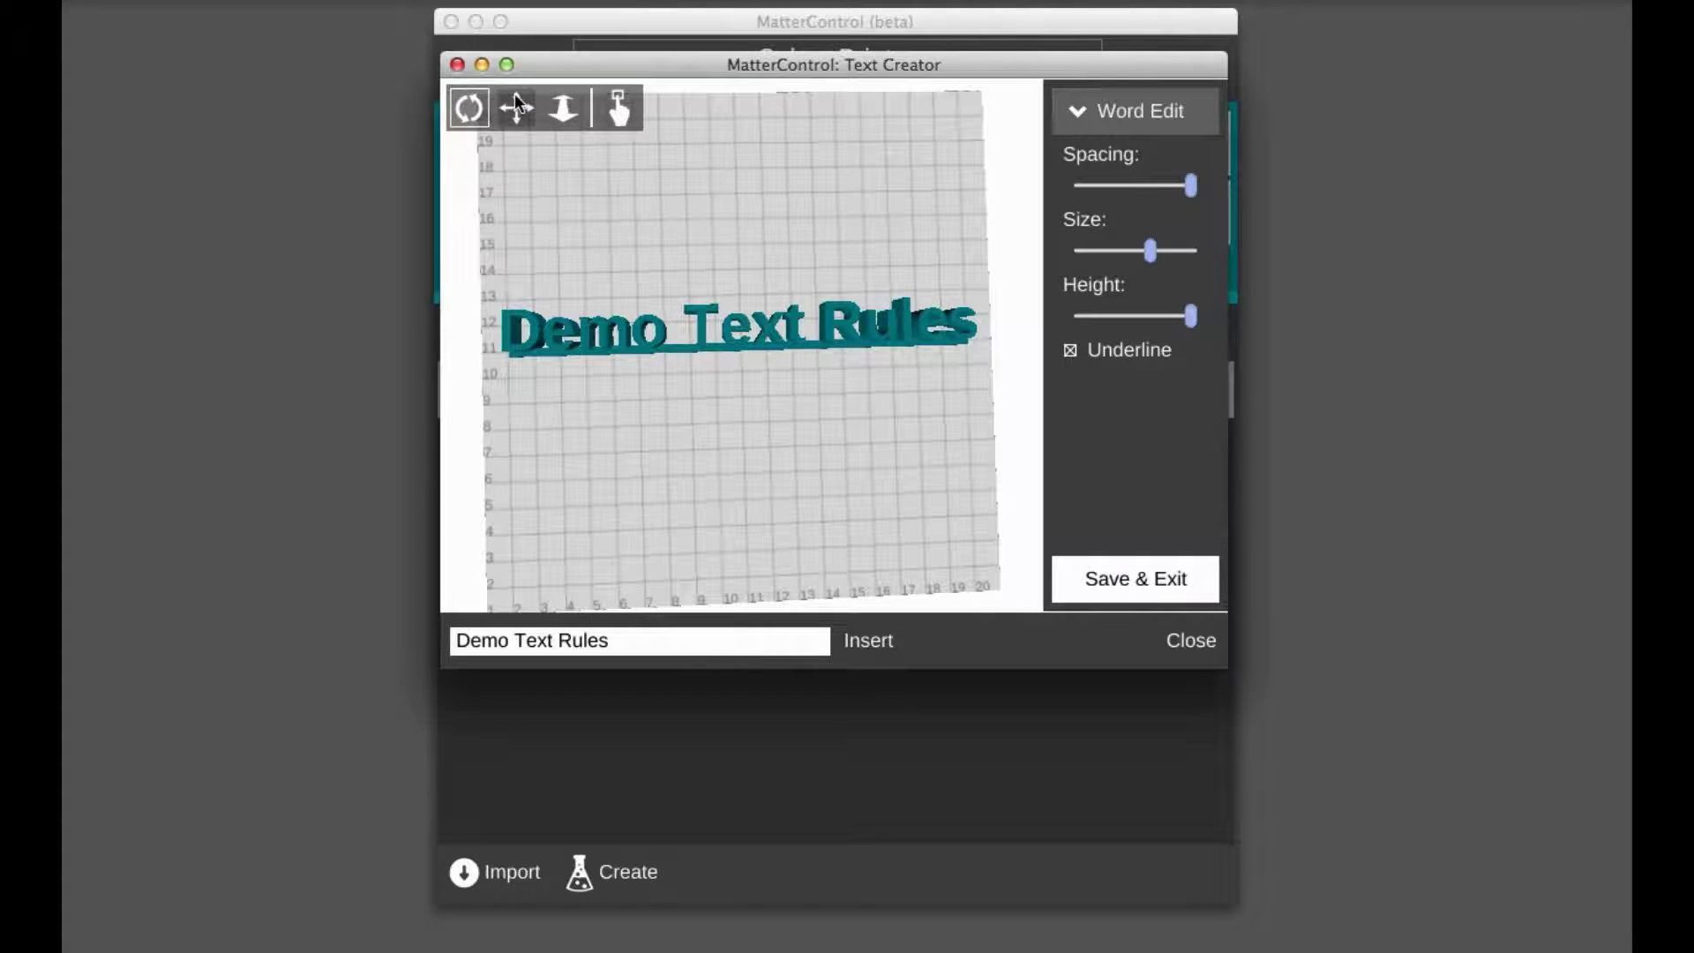
Select single letters of "Demo" and move each above the underline in a descending diagonal
{"action": "left_click", "coordinate": [622, 115]}
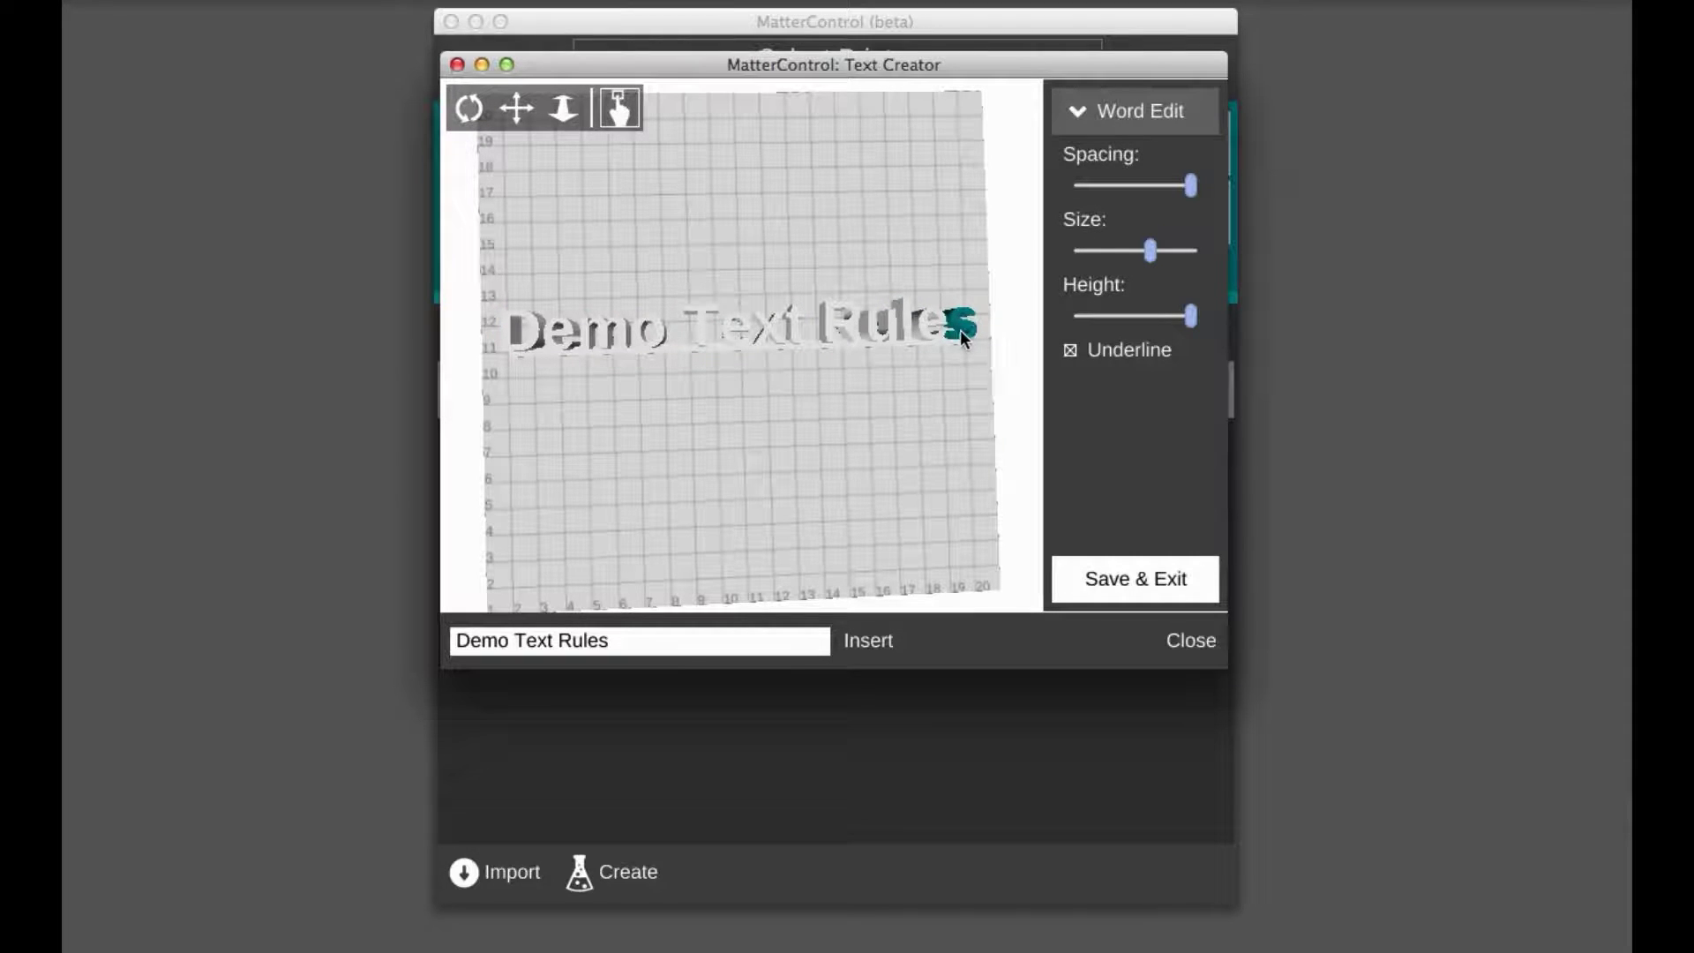
{"action": "left_click", "coordinate": [534, 333]}
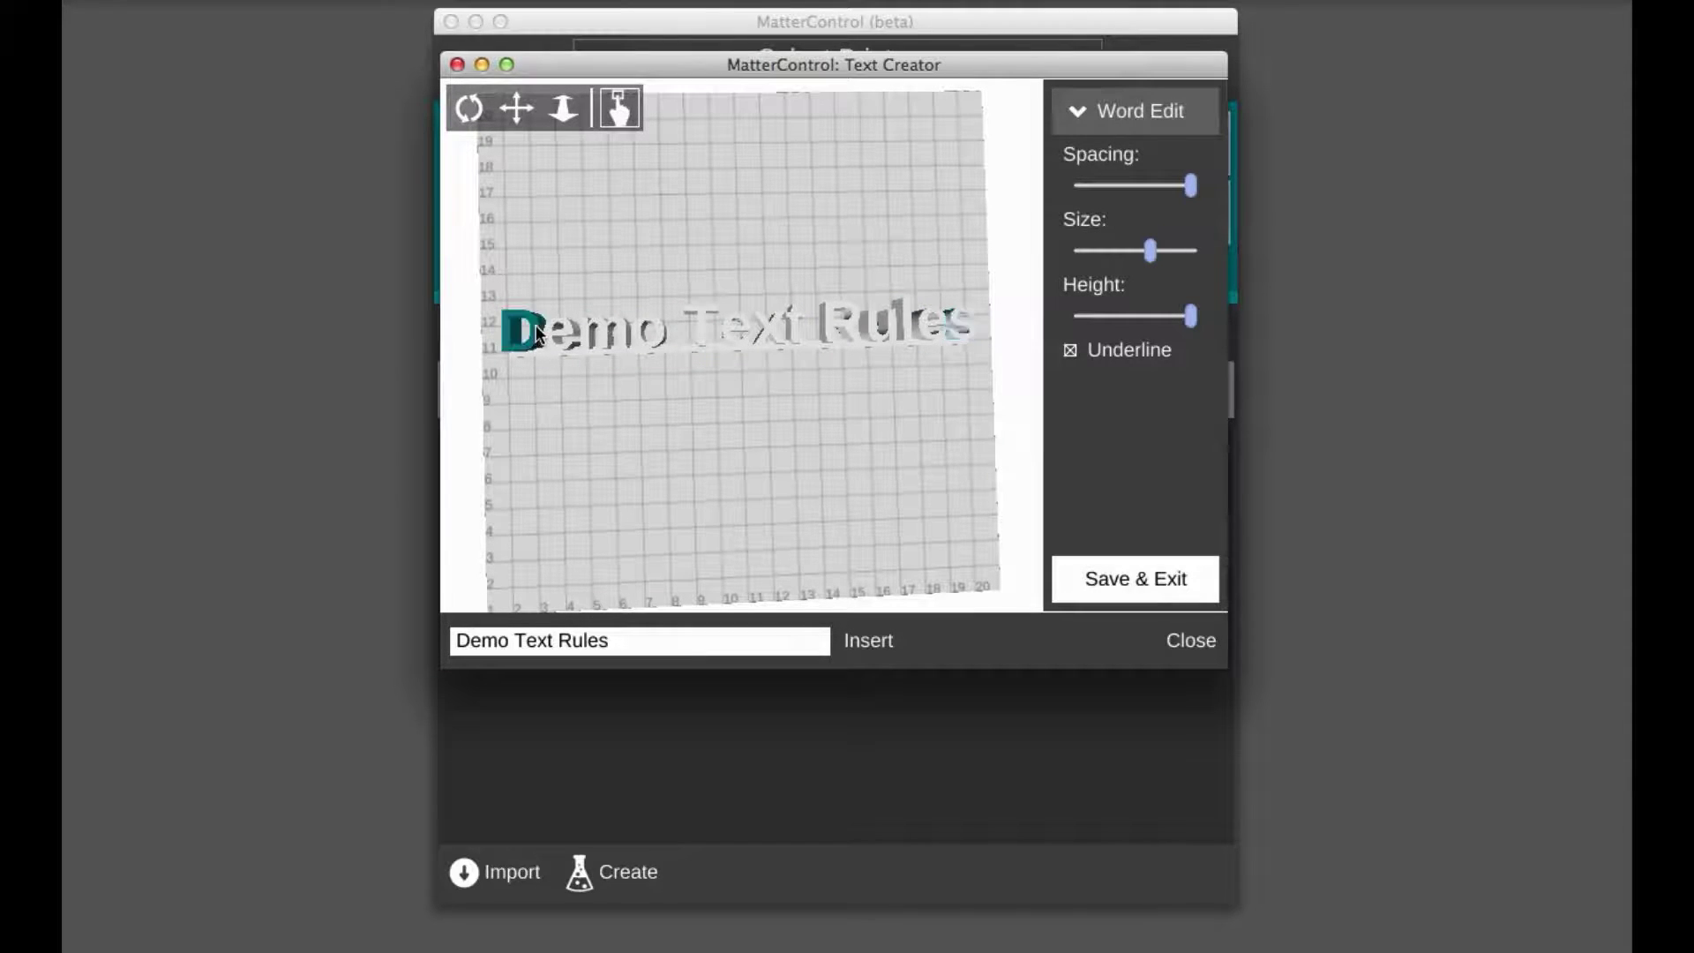
{"action": "left_click", "coordinate": [565, 335]}
{"action": "left_click", "coordinate": [604, 334]}
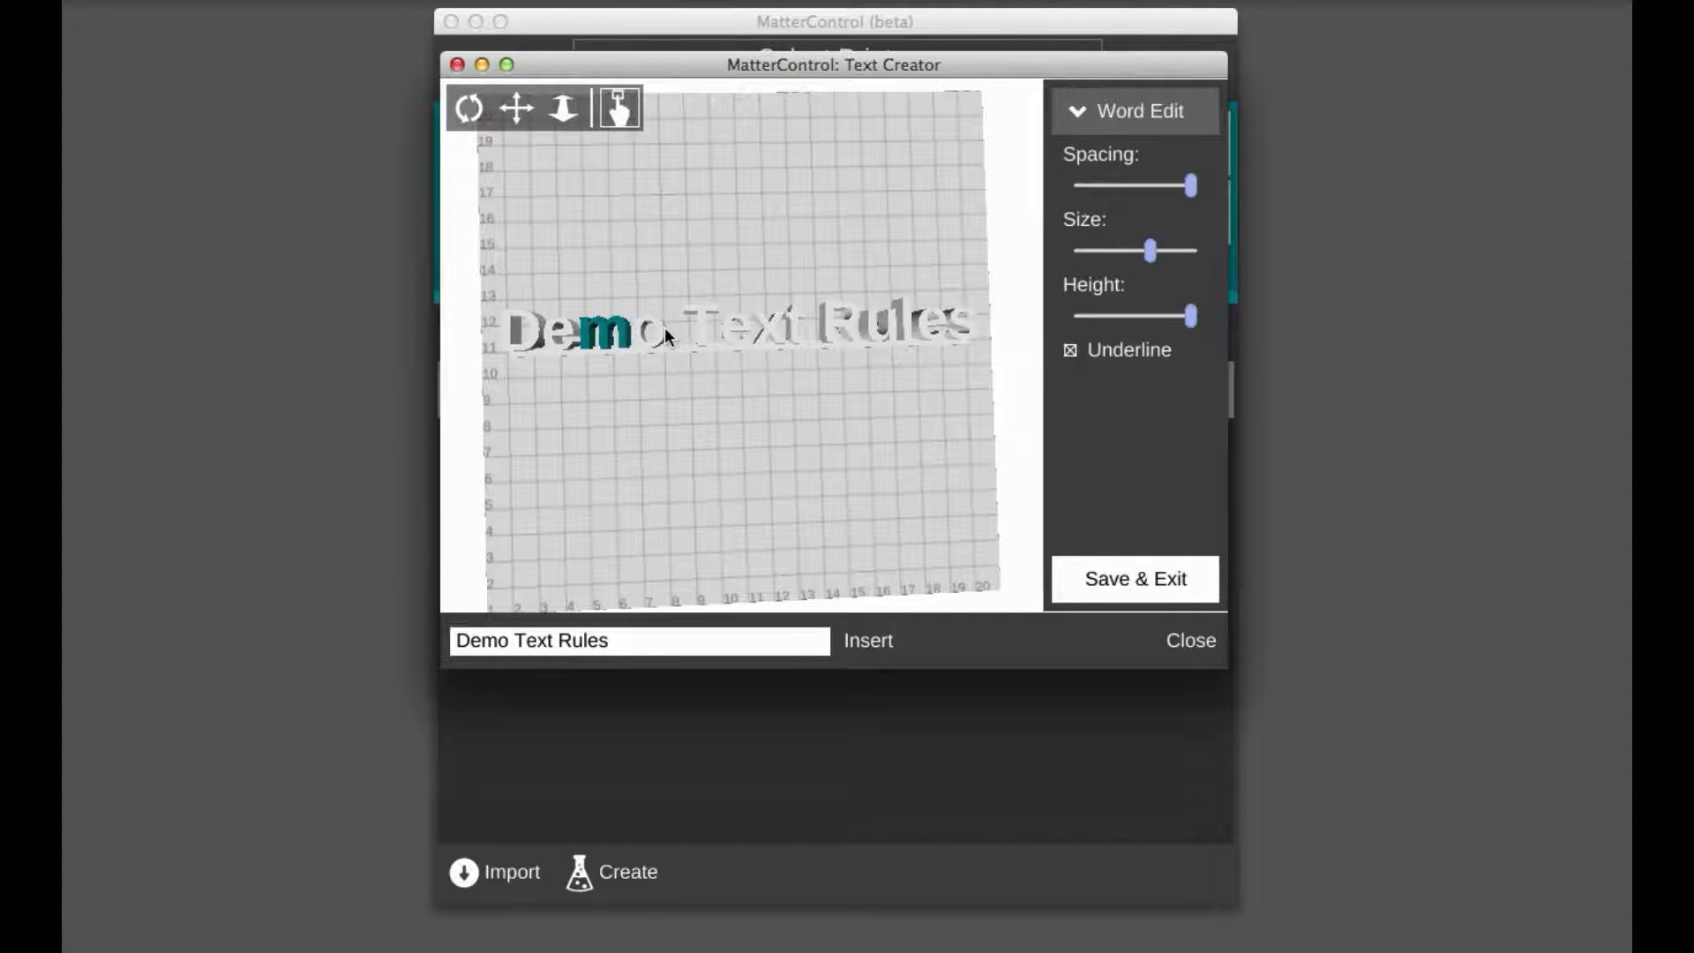
{"action": "left_click", "coordinate": [664, 328]}
{"action": "left_click_drag", "start_coordinate": [534, 335], "coordinate": [646, 243]}
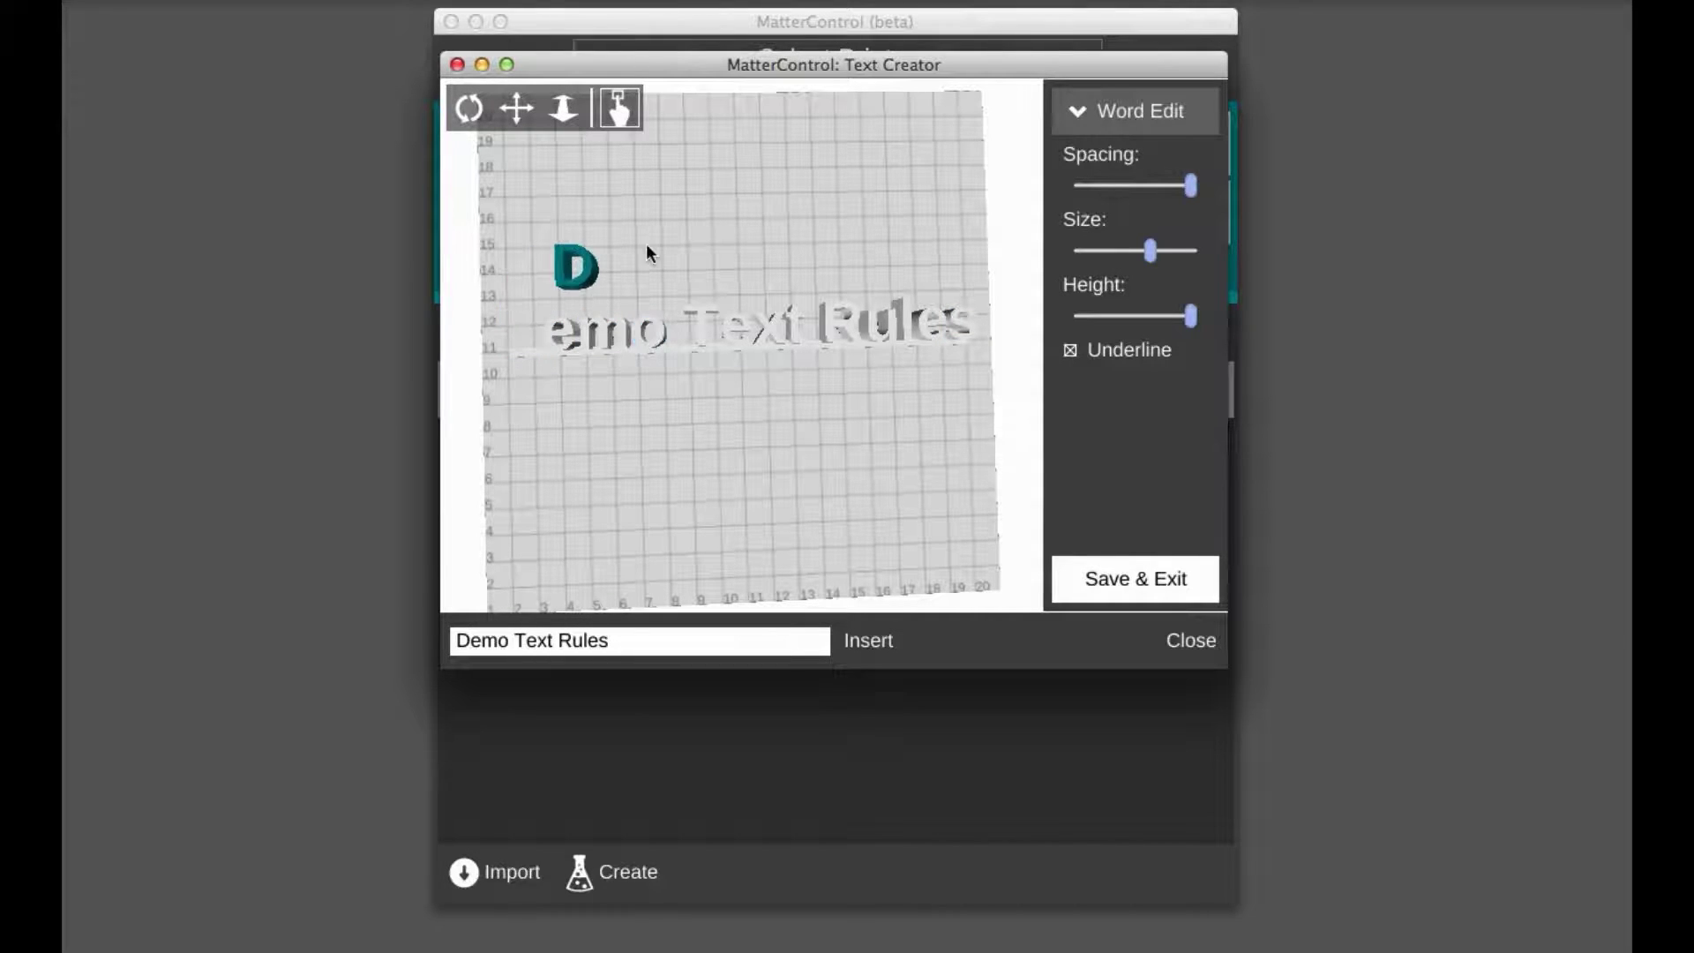
{"action": "left_click", "coordinate": [558, 340]}
{"action": "left_click_drag", "start_coordinate": [557, 340], "coordinate": [729, 281]}
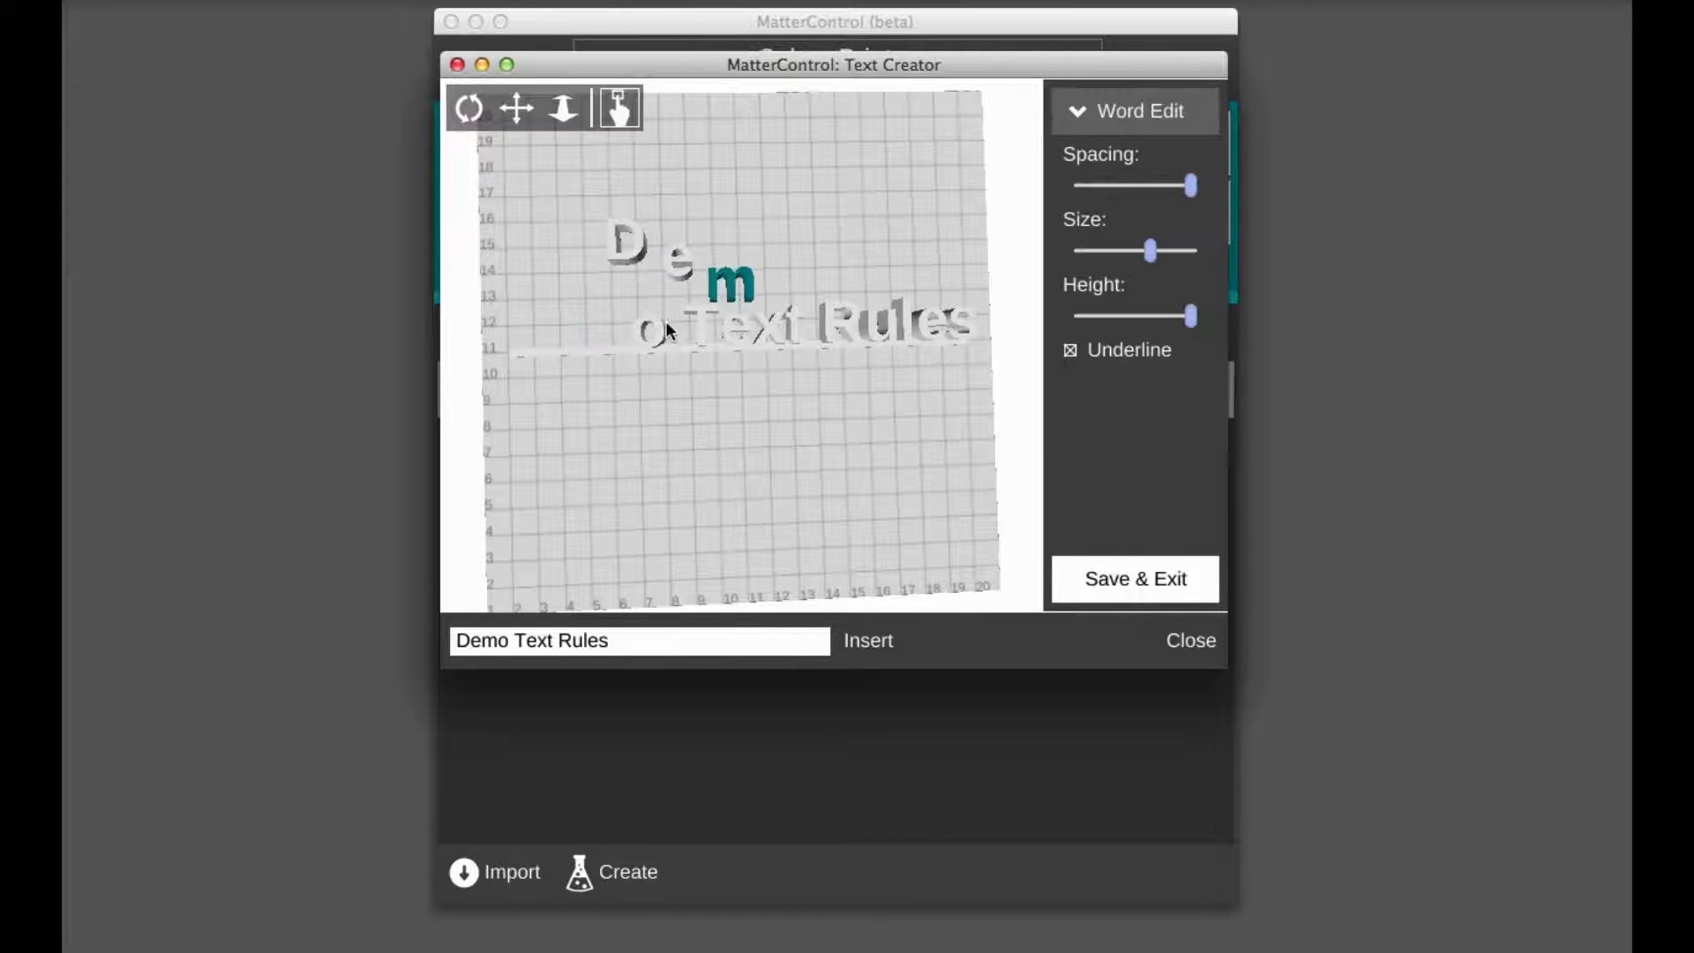
{"action": "left_click_drag", "start_coordinate": [651, 328], "coordinate": [791, 251]}
Move the letters of "Text" individually into a rising diagonal above the underline
{"action": "left_click_drag", "start_coordinate": [736, 326], "coordinate": [846, 214]}
{"action": "left_click_drag", "start_coordinate": [776, 318], "coordinate": [850, 212]}
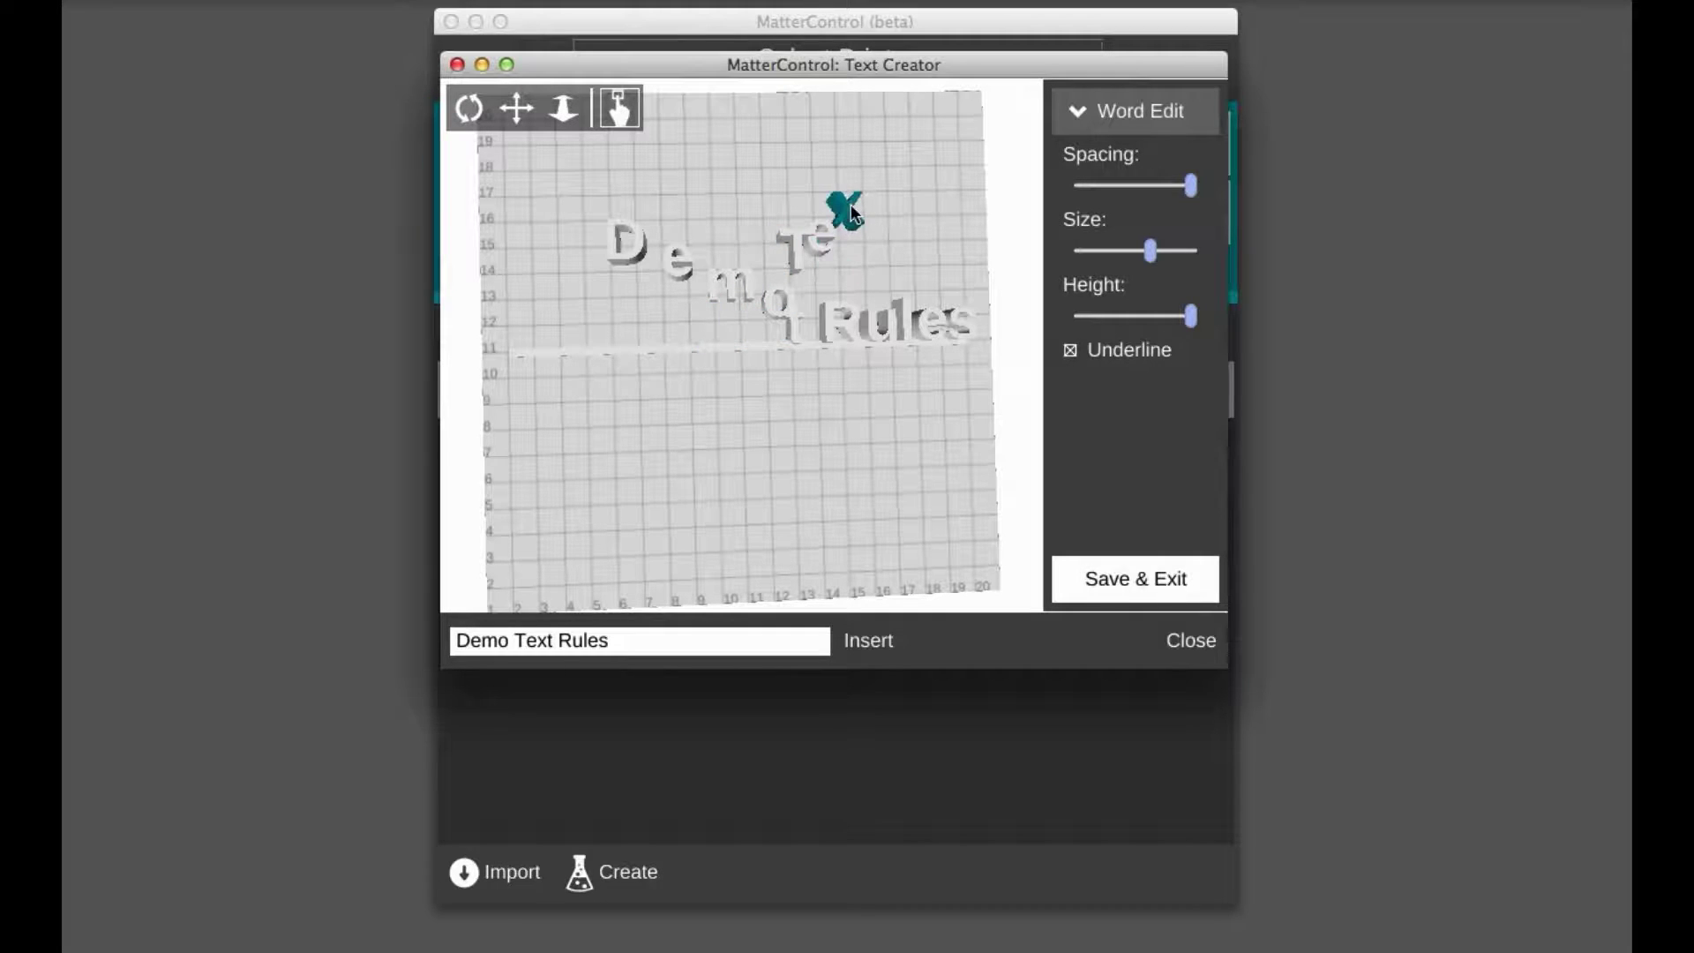
{"action": "left_click_drag", "start_coordinate": [795, 329], "coordinate": [872, 181]}
Move the letters R, u, l, e and s individually into a row below the underline
{"action": "left_click_drag", "start_coordinate": [824, 328], "coordinate": [679, 406]}
{"action": "left_click_drag", "start_coordinate": [878, 336], "coordinate": [725, 413]}
{"action": "left_click_drag", "start_coordinate": [910, 318], "coordinate": [754, 404]}
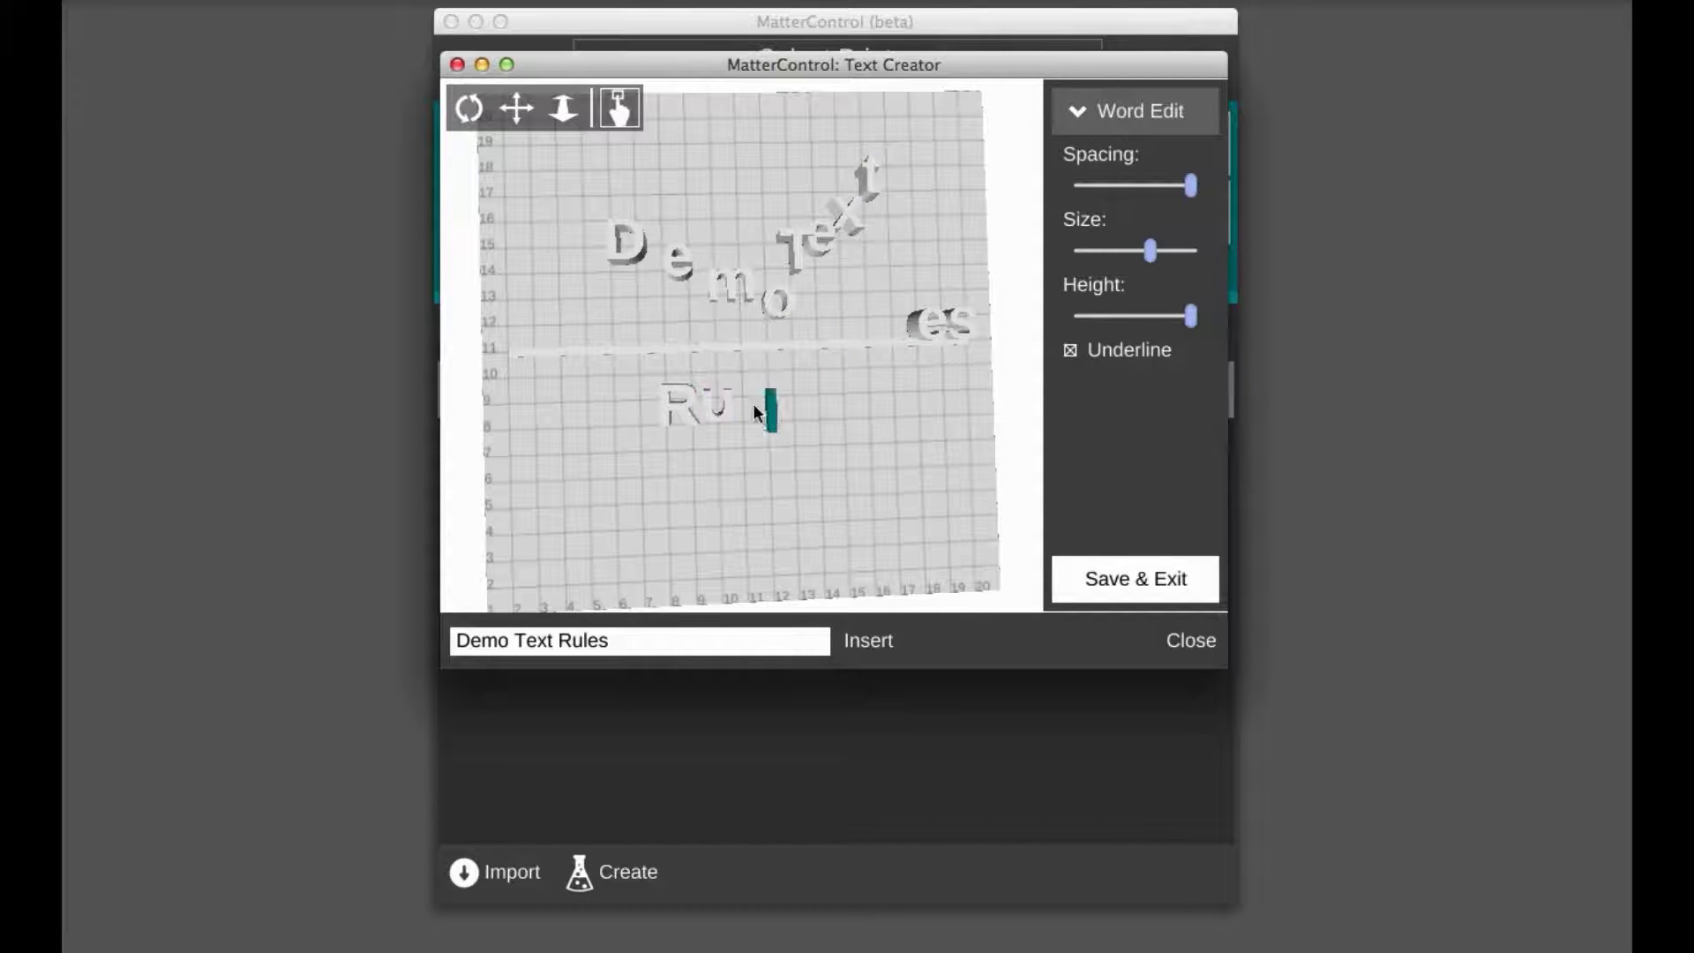
{"action": "left_click_drag", "start_coordinate": [923, 323], "coordinate": [794, 404]}
{"action": "left_click_drag", "start_coordinate": [945, 316], "coordinate": [845, 404]}
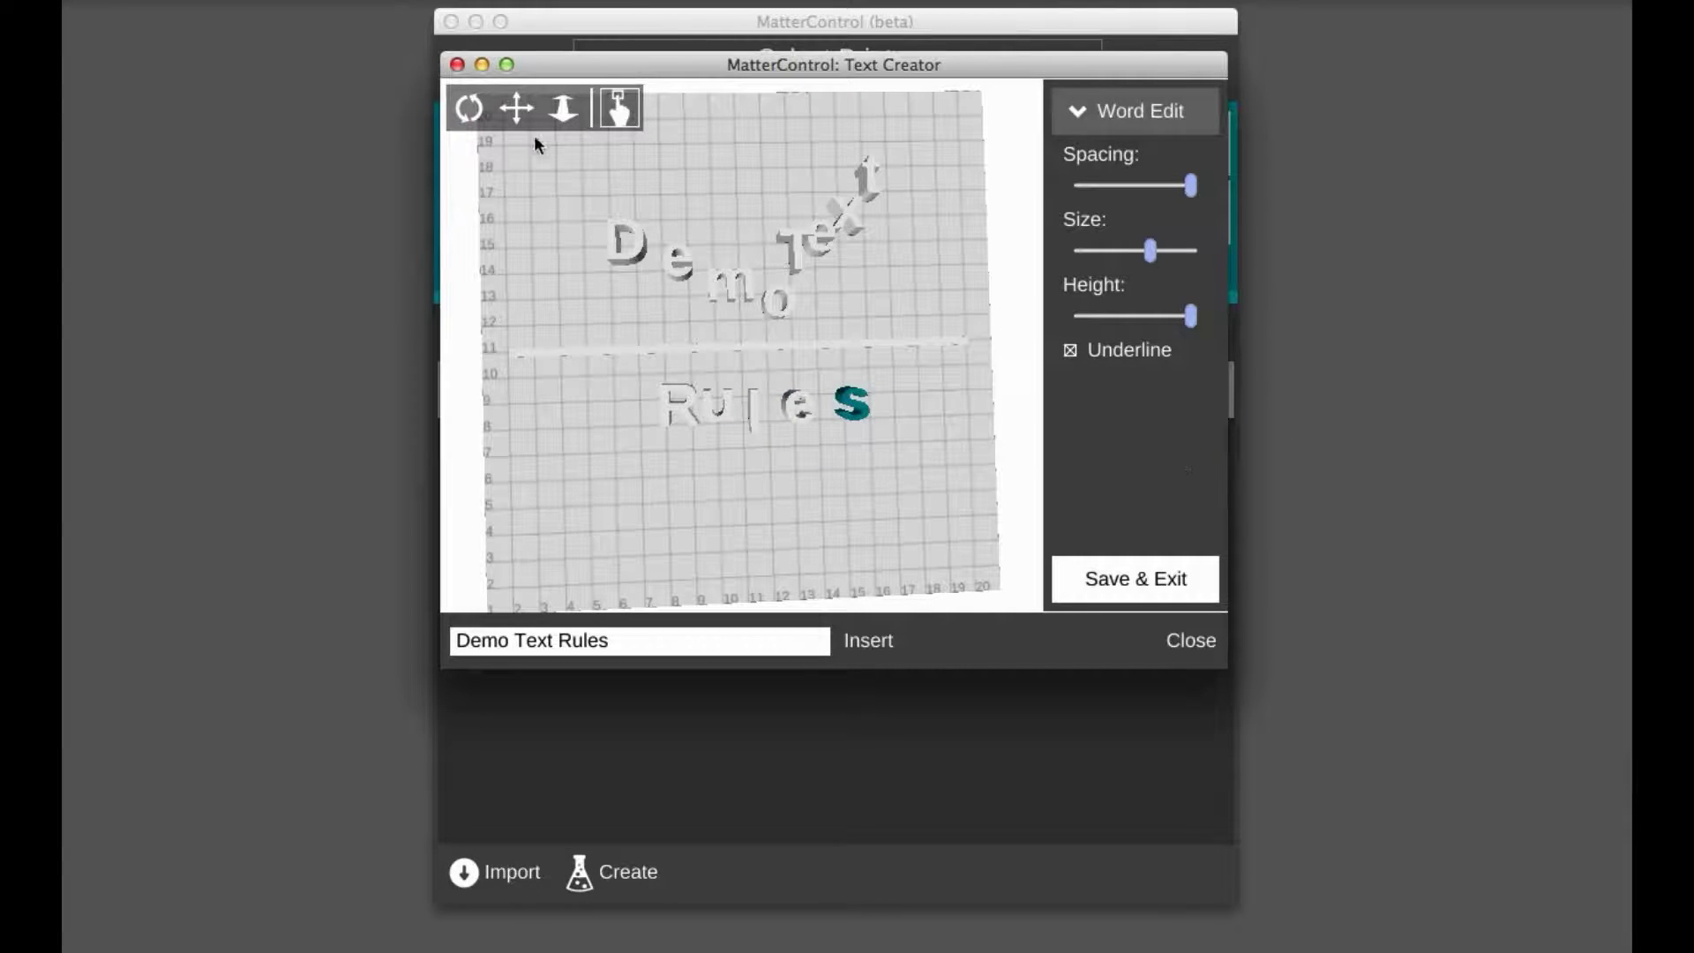
Insert "Demo Text Rules" again to reset the rearranged letters to the default layout
{"action": "left_click", "coordinate": [468, 108]}
{"action": "left_click_drag", "start_coordinate": [587, 451], "coordinate": [775, 348]}
{"action": "mouse_move", "coordinate": [573, 324]}
{"action": "left_mouse_down"}
{"action": "mouse_move", "coordinate": [578, 367]}
{"action": "mouse_move", "coordinate": [597, 326]}
{"action": "mouse_move", "coordinate": [591, 344]}
{"action": "left_mouse_up"}
{"action": "left_click", "coordinate": [629, 641]}
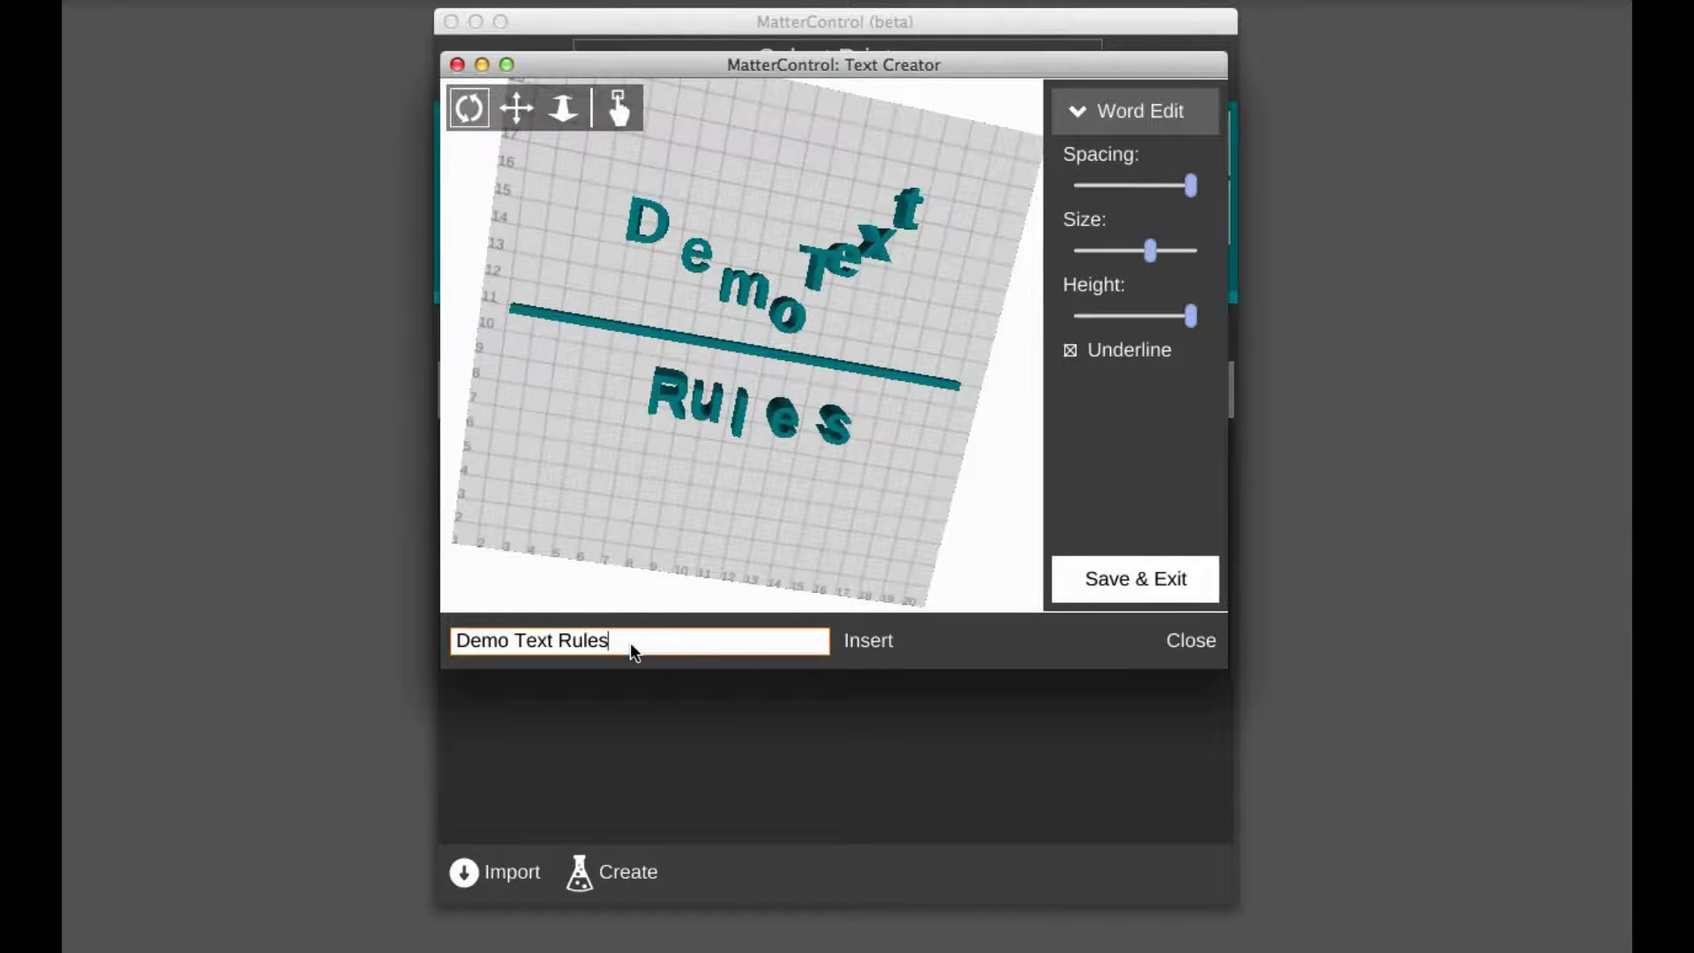
{"action": "left_click", "coordinate": [879, 651]}
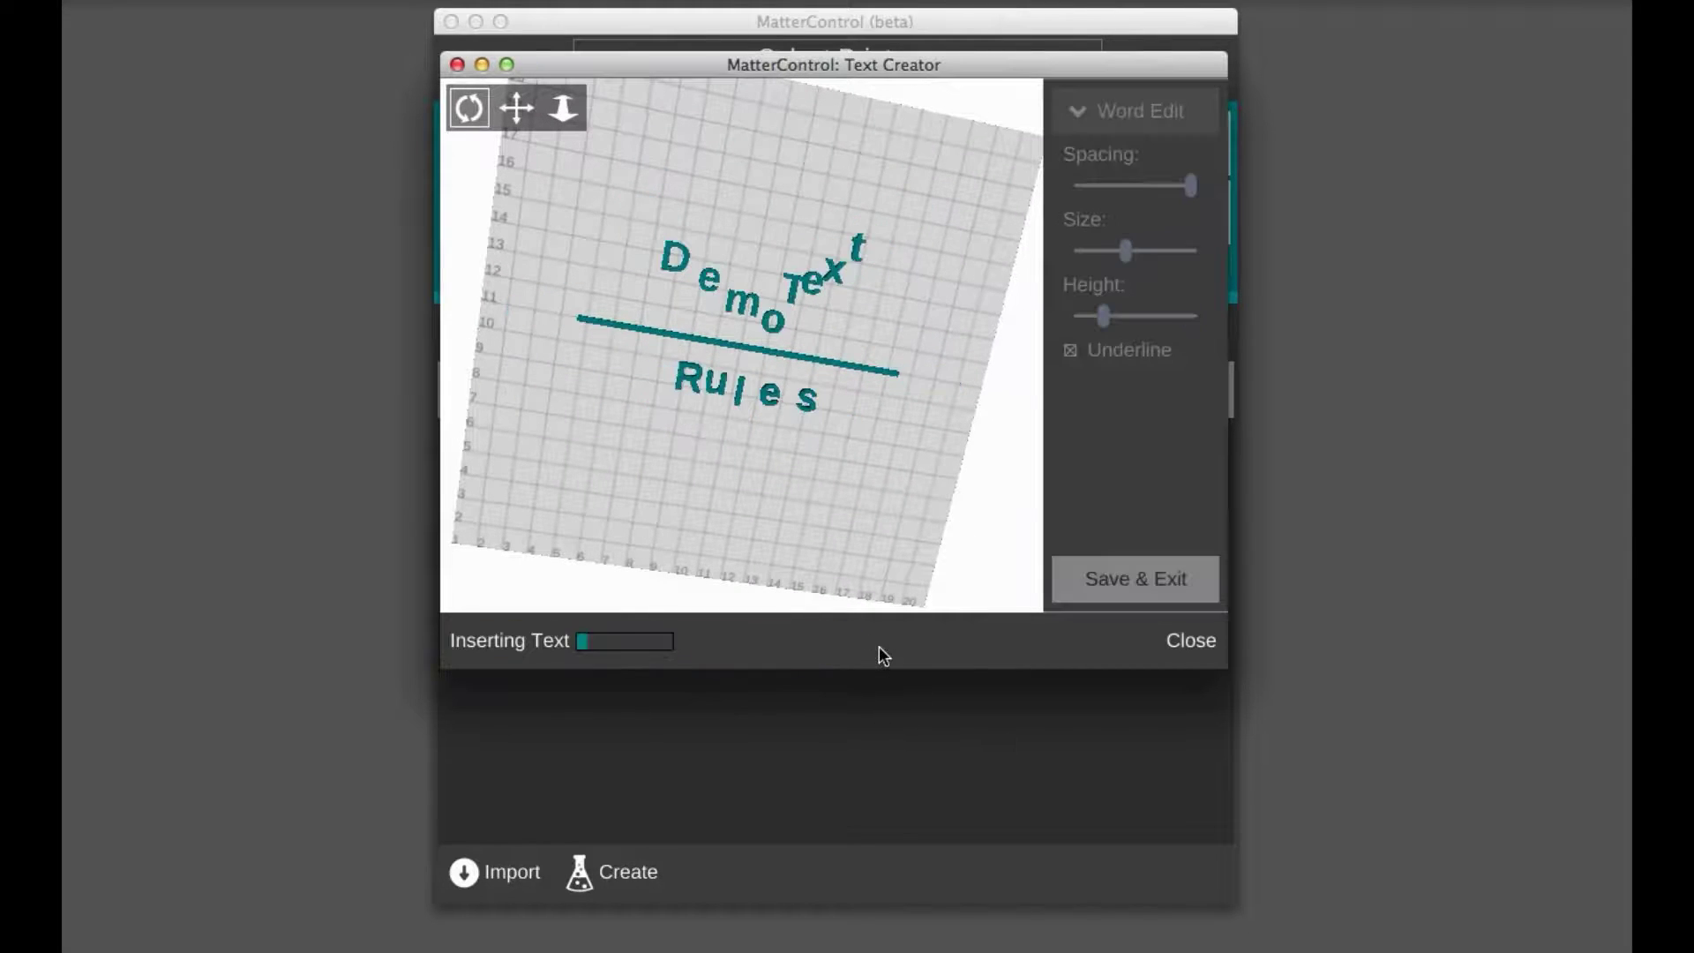
{"action": "left_click_drag", "start_coordinate": [764, 252], "coordinate": [565, 397]}
Replace the text with "Printing is great!" and insert it on the print bed
{"action": "left_click", "coordinate": [632, 643]}
{"action": "key", "text": "BackSpace"}
{"action": "key", "text": "BackSpace"}
{"action": "key", "text": "BackSpace"}
{"action": "key", "text": "BackSpace"}
{"action": "key", "text": "BackSpace"}
{"action": "key", "text": "BackSpace"}
{"action": "key", "text": "BackSpace"}
{"action": "key", "text": "BackSpace"}
{"action": "key", "text": "BackSpace"}
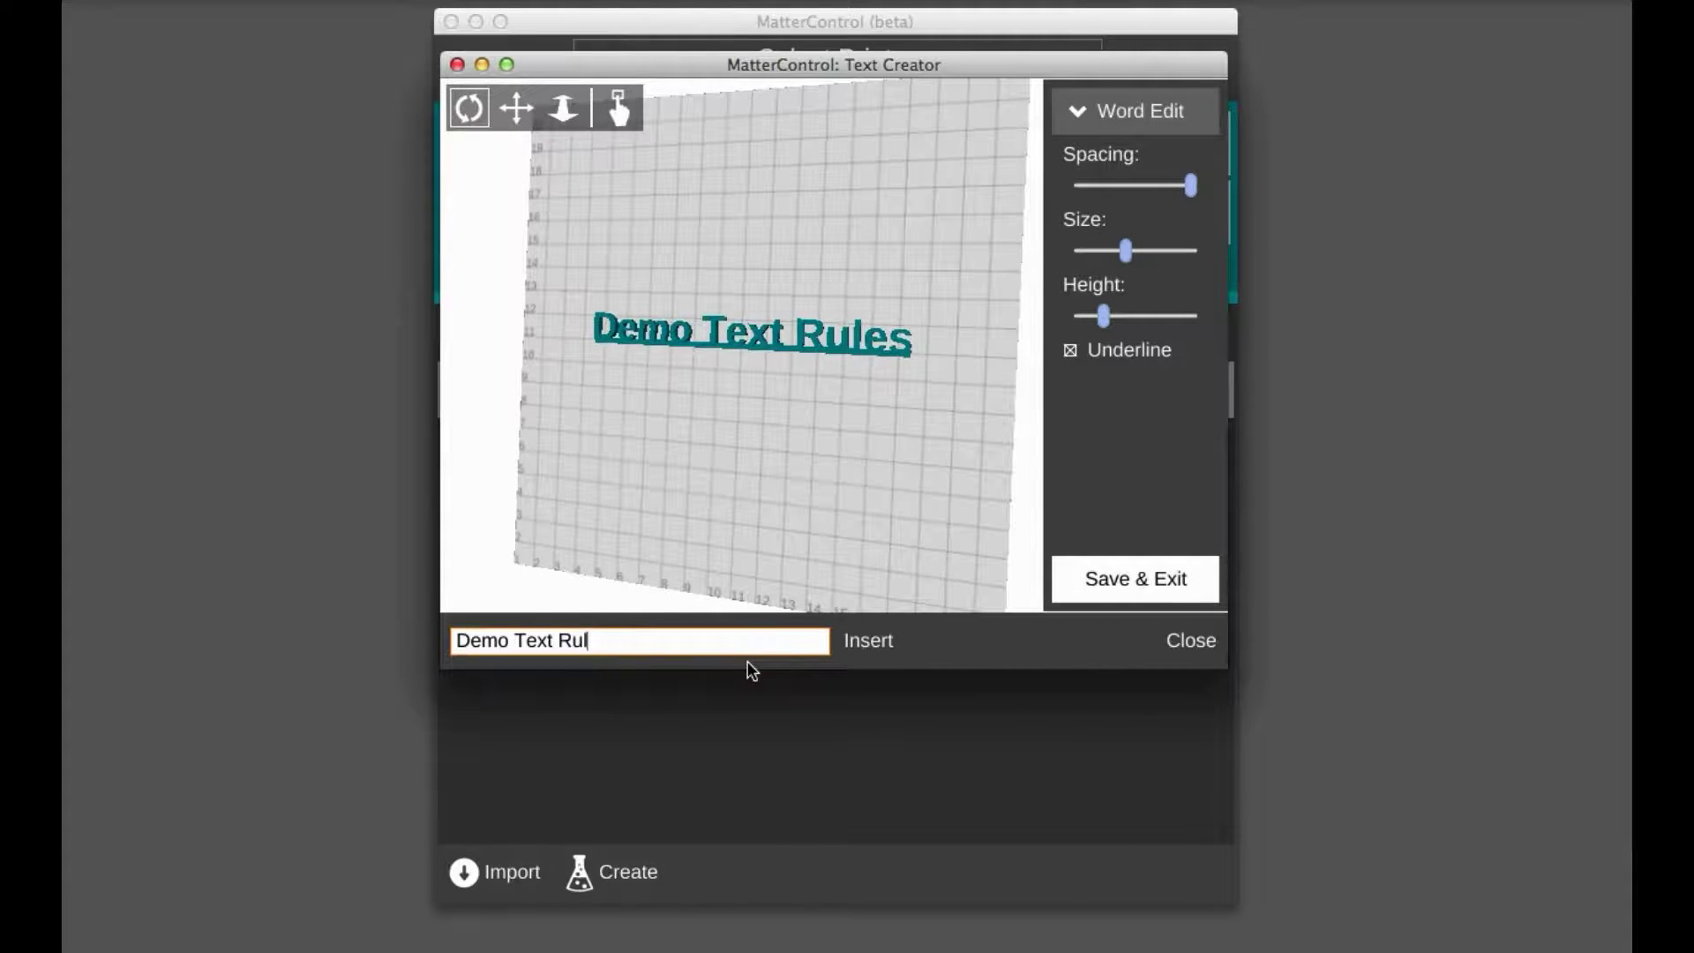
{"action": "key", "text": "BackSpace"}
{"action": "key", "text": "BackSpace"}
{"action": "key", "text": "BackSpace"}
{"action": "key", "text": "BackSpace"}
{"action": "key", "text": "BackSpace"}
{"action": "type", "text": "P"}
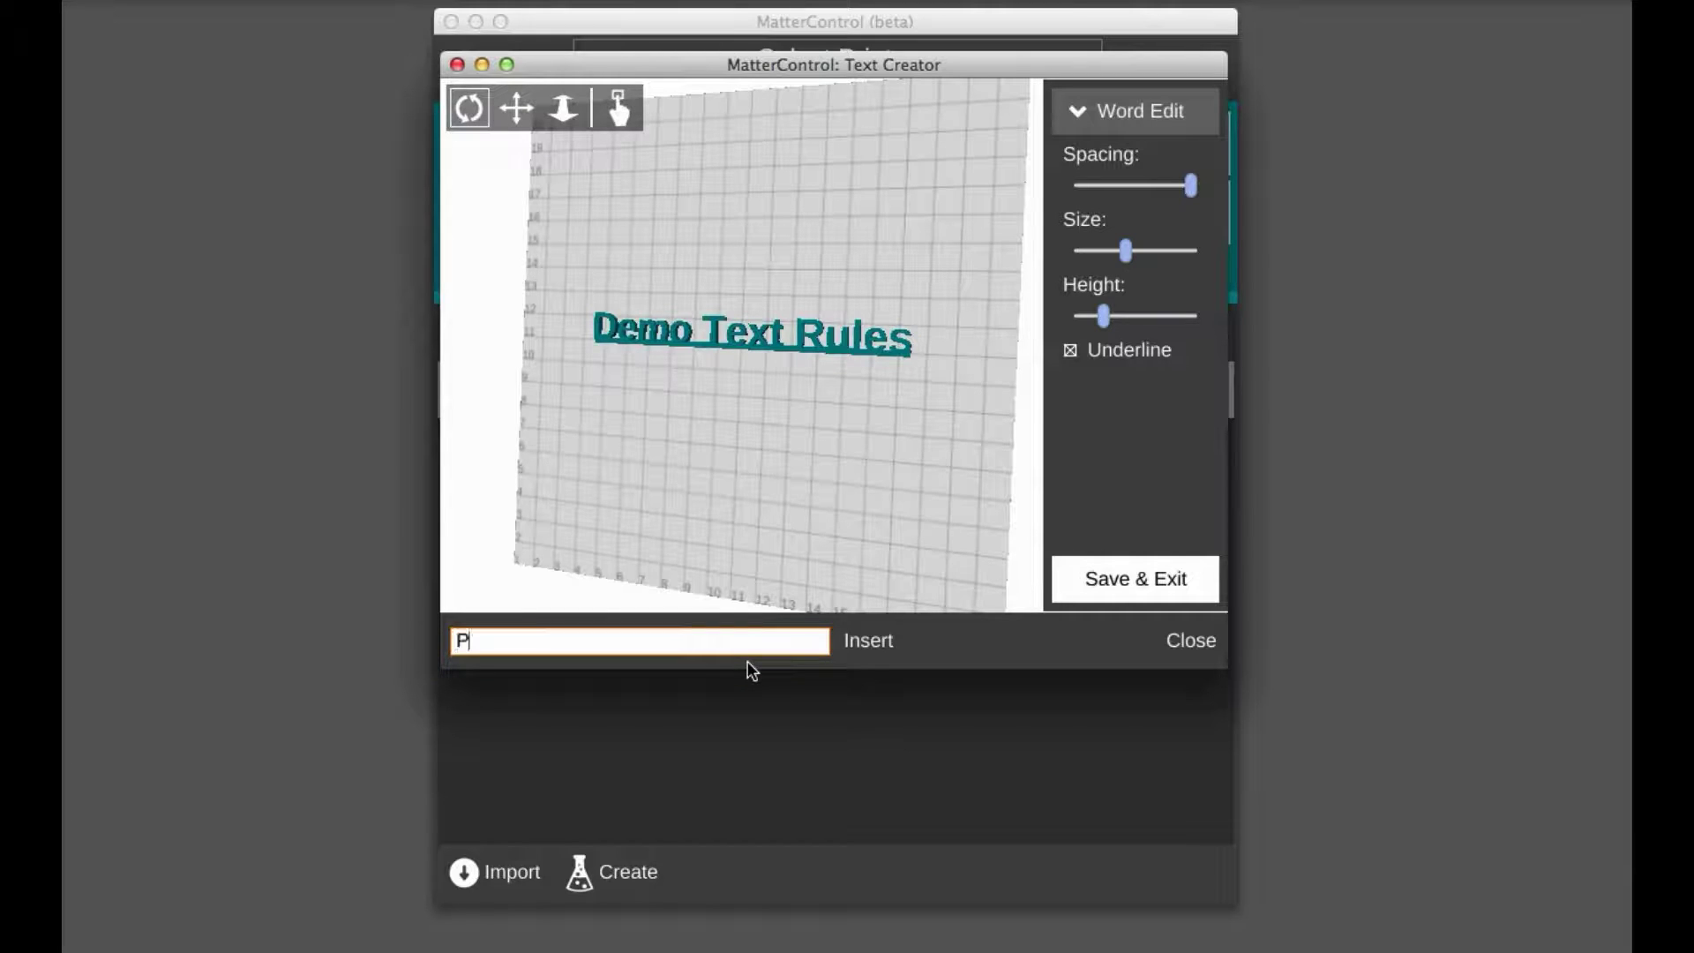
{"action": "type", "text": "rinting is great!"}
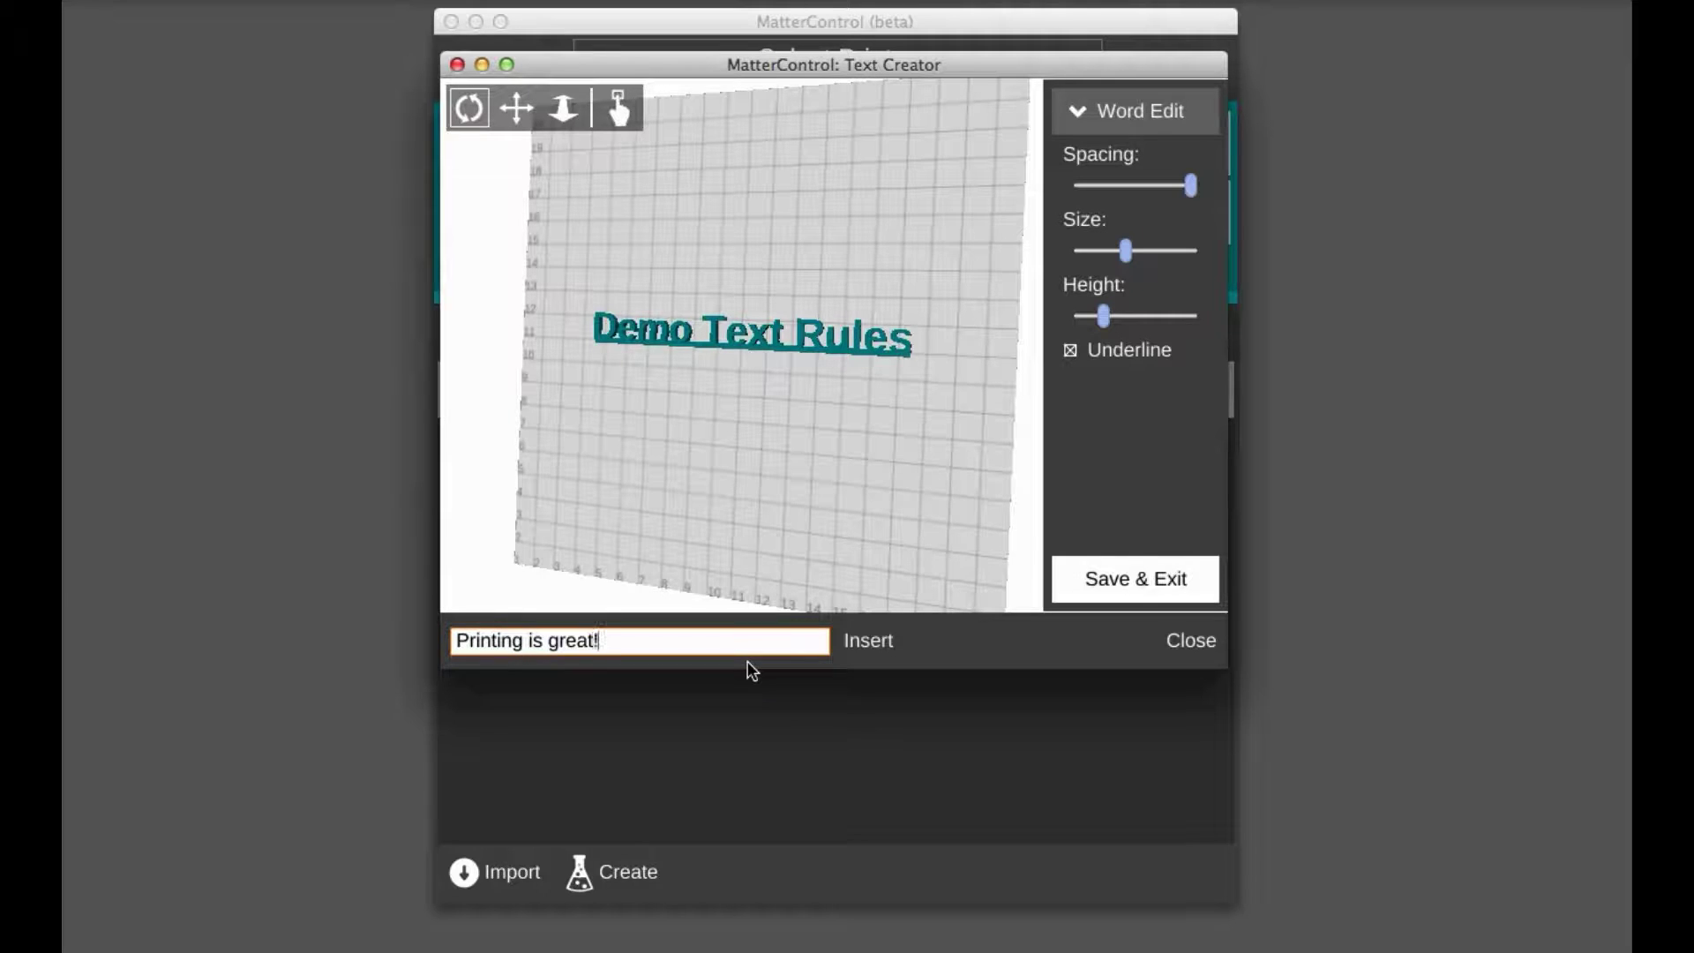
{"action": "left_click", "coordinate": [870, 649]}
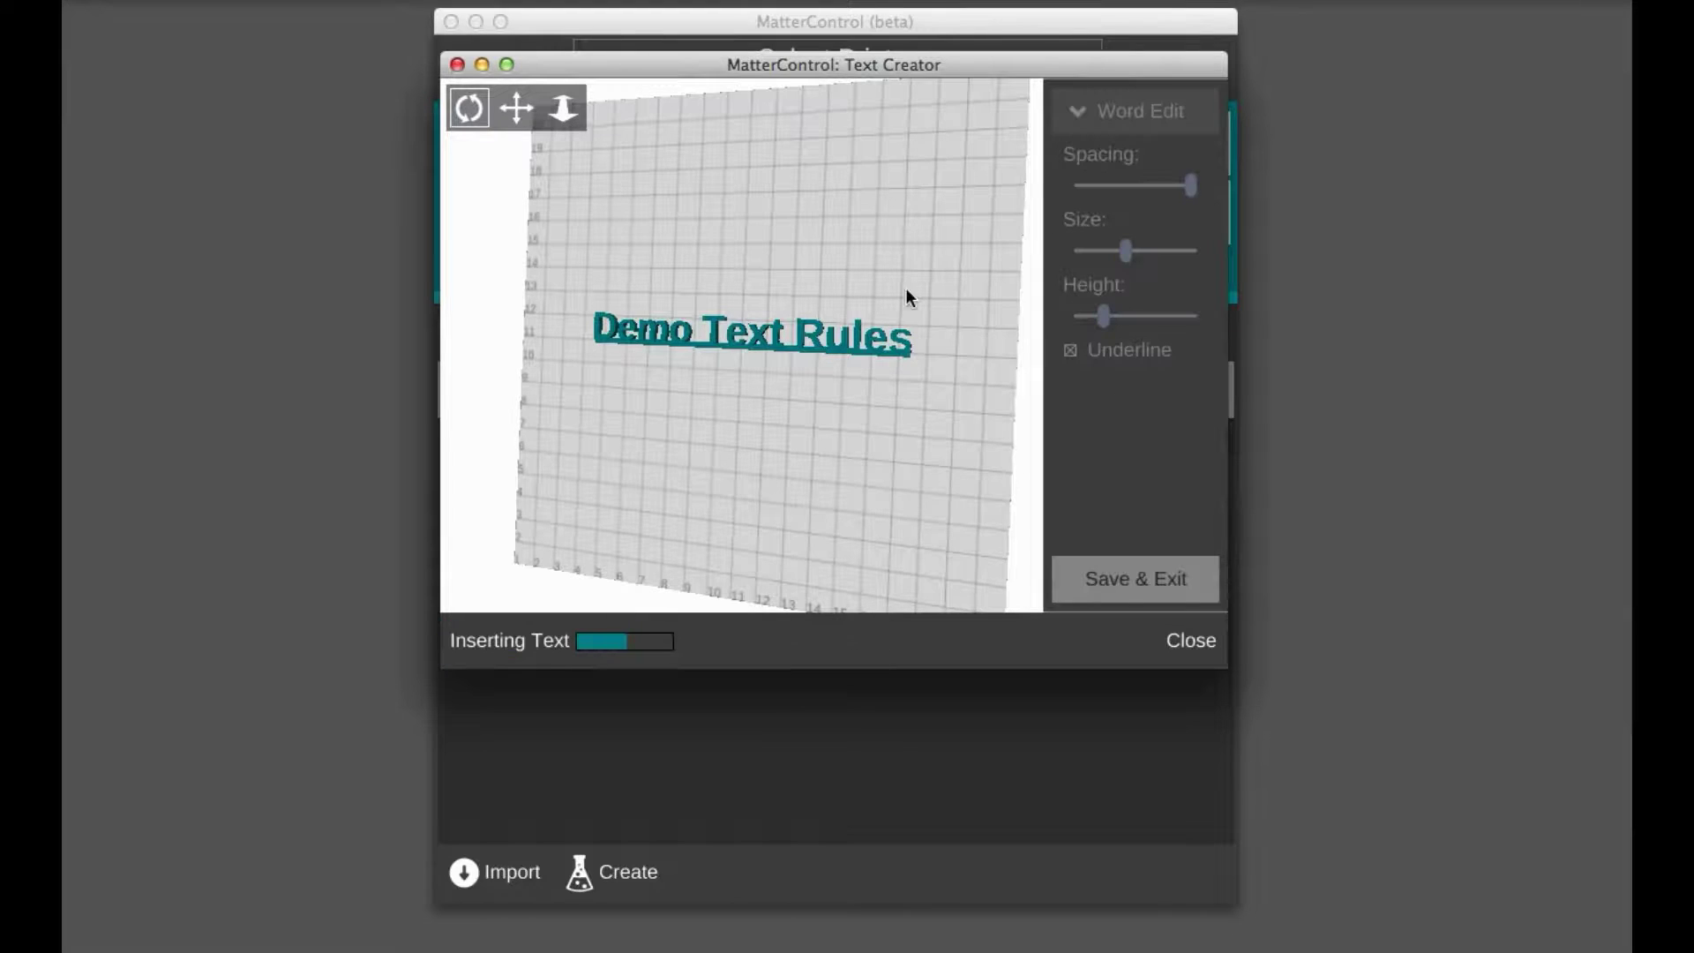
Move the underline of "Printing is great!" up so that it runs through the letters
{"action": "left_click_drag", "start_coordinate": [696, 416], "coordinate": [662, 374]}
{"action": "scroll", "coordinate": [644, 411], "scroll_direction": "up", "scroll_amount": 5}
{"action": "scroll", "coordinate": [706, 367], "scroll_direction": "down", "scroll_amount": 5}
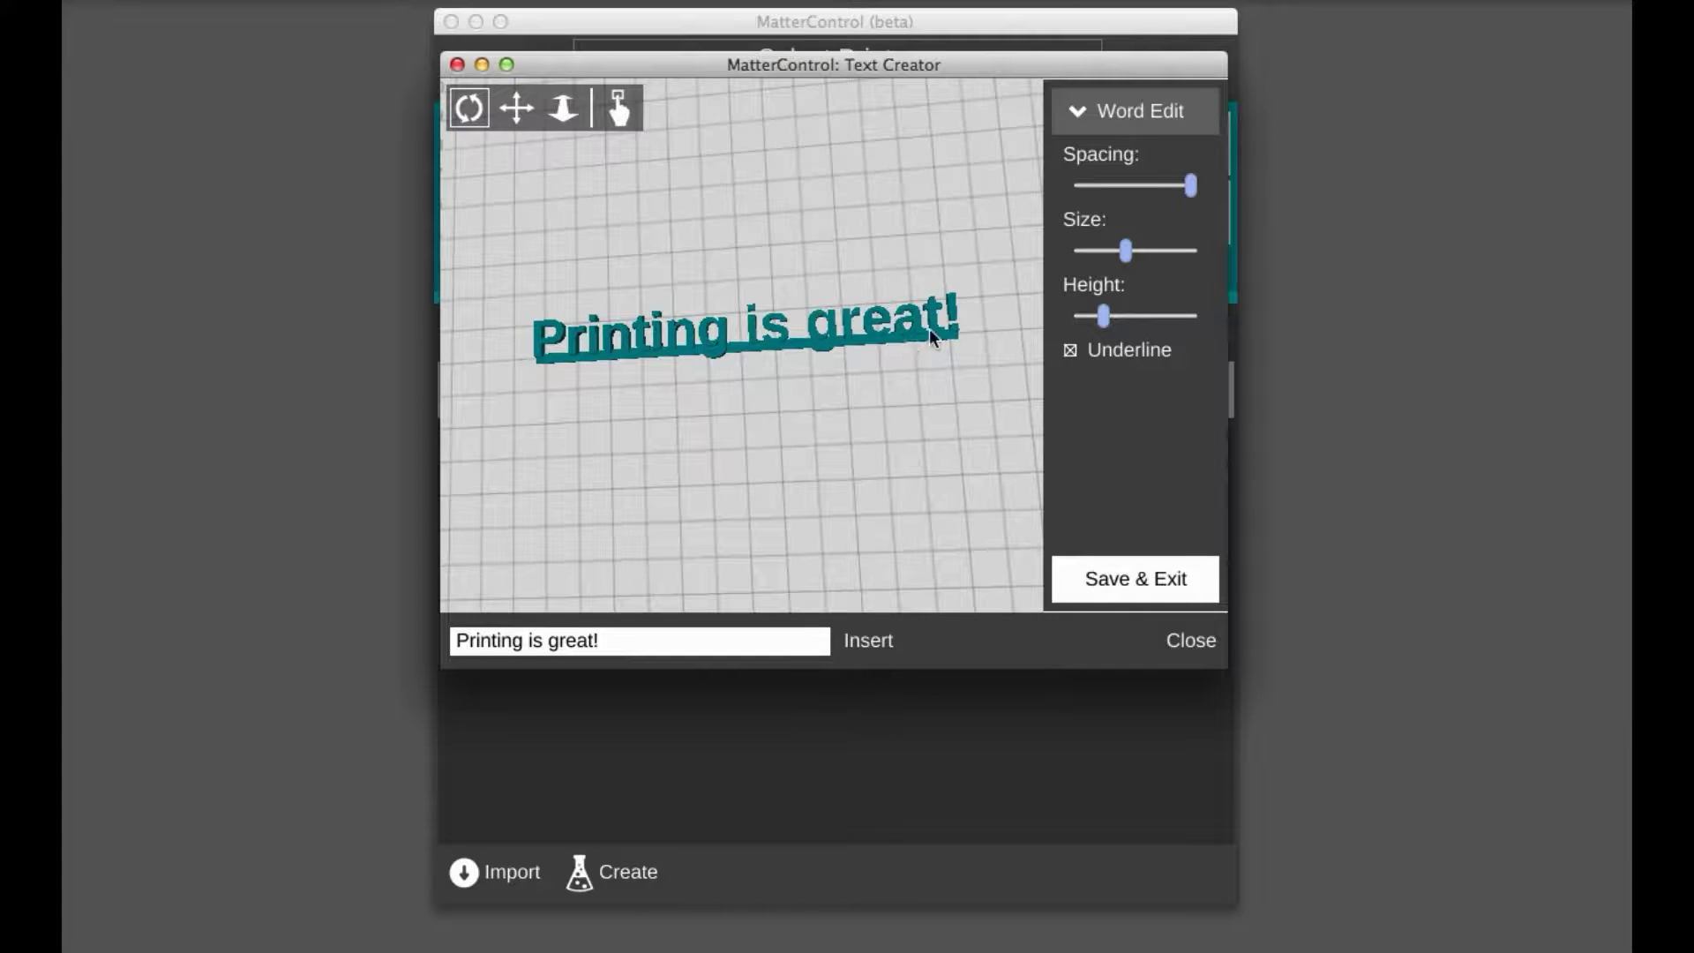
{"action": "scroll", "coordinate": [950, 326], "scroll_direction": "up", "scroll_amount": 3}
{"action": "mouse_move", "coordinate": [962, 309]}
{"action": "left_mouse_down"}
{"action": "mouse_move", "coordinate": [943, 335]}
{"action": "mouse_move", "coordinate": [966, 326]}
{"action": "mouse_move", "coordinate": [955, 303]}
{"action": "left_mouse_up"}
{"action": "left_click_drag", "start_coordinate": [704, 393], "coordinate": [1048, 444]}
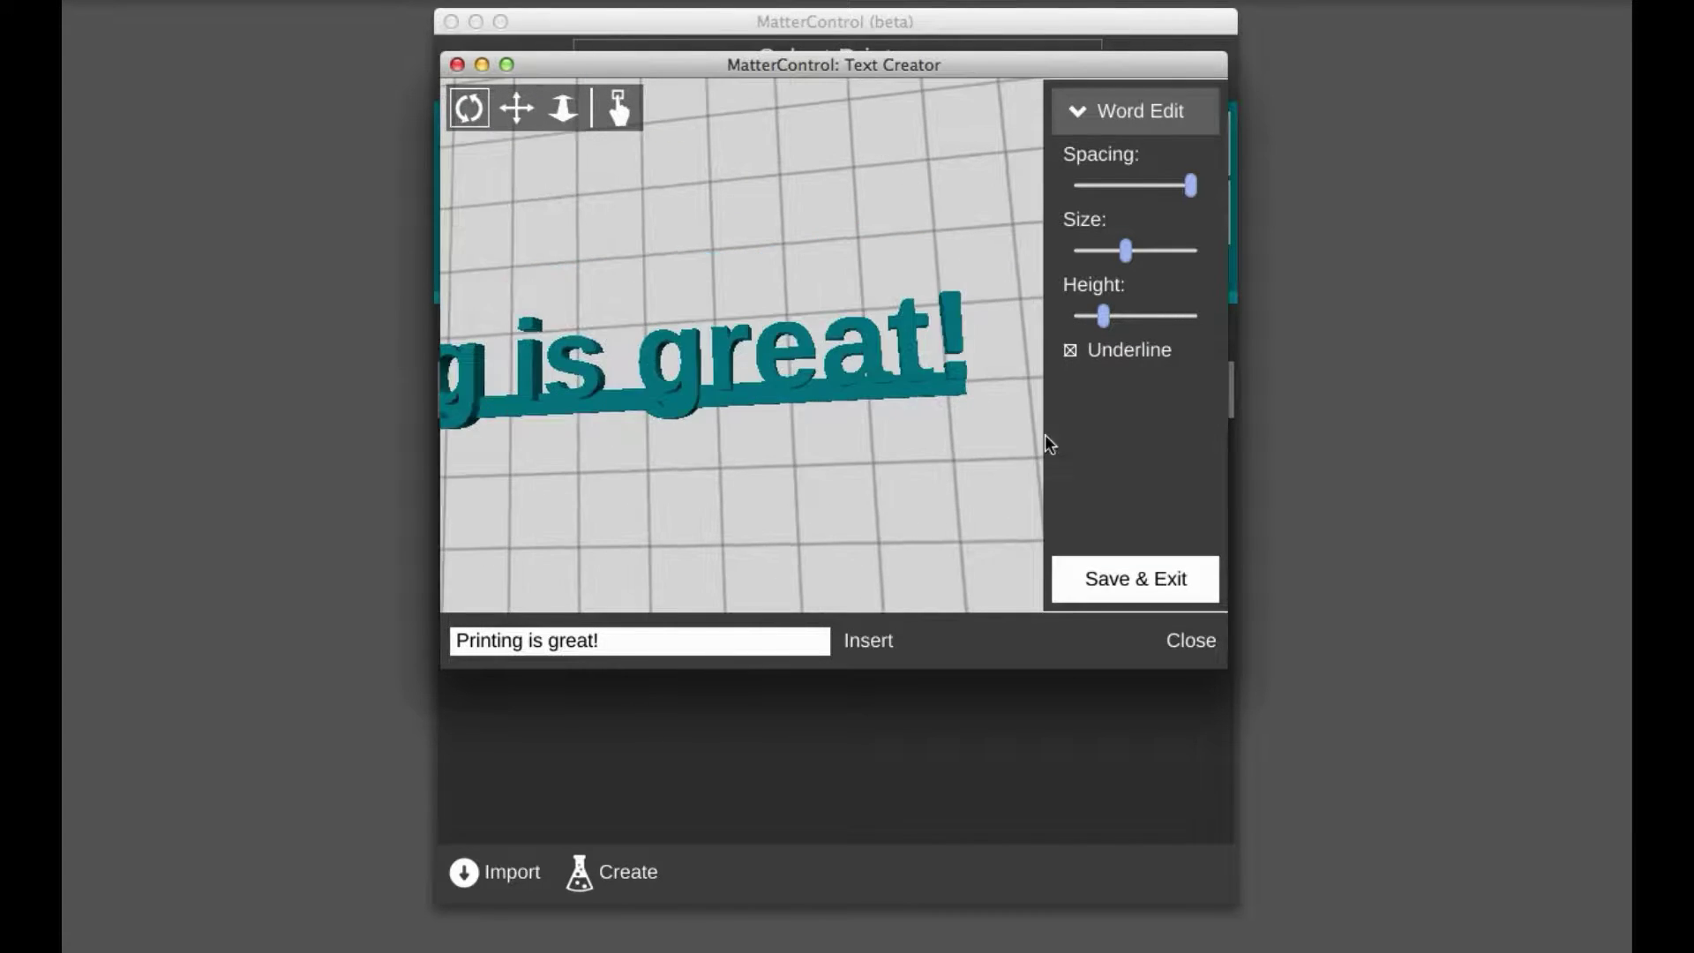
{"action": "left_click", "coordinate": [627, 112]}
{"action": "left_click", "coordinate": [745, 399]}
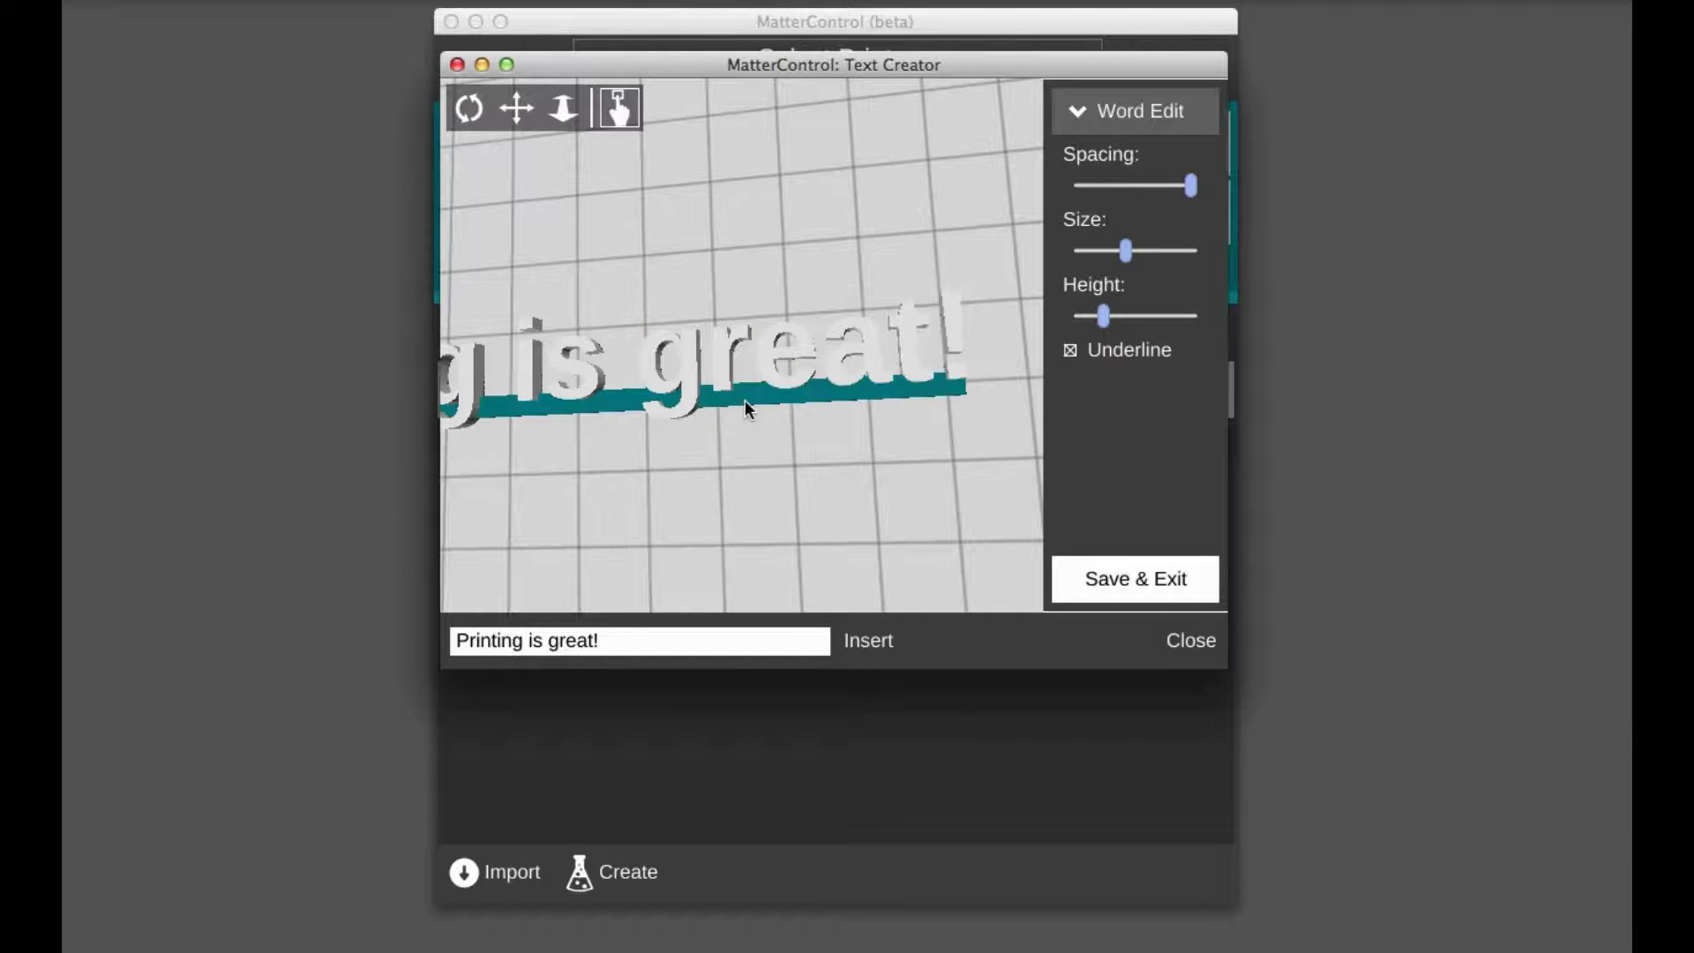
{"action": "left_click", "coordinate": [469, 107]}
{"action": "left_click_drag", "start_coordinate": [496, 505], "coordinate": [464, 427]}
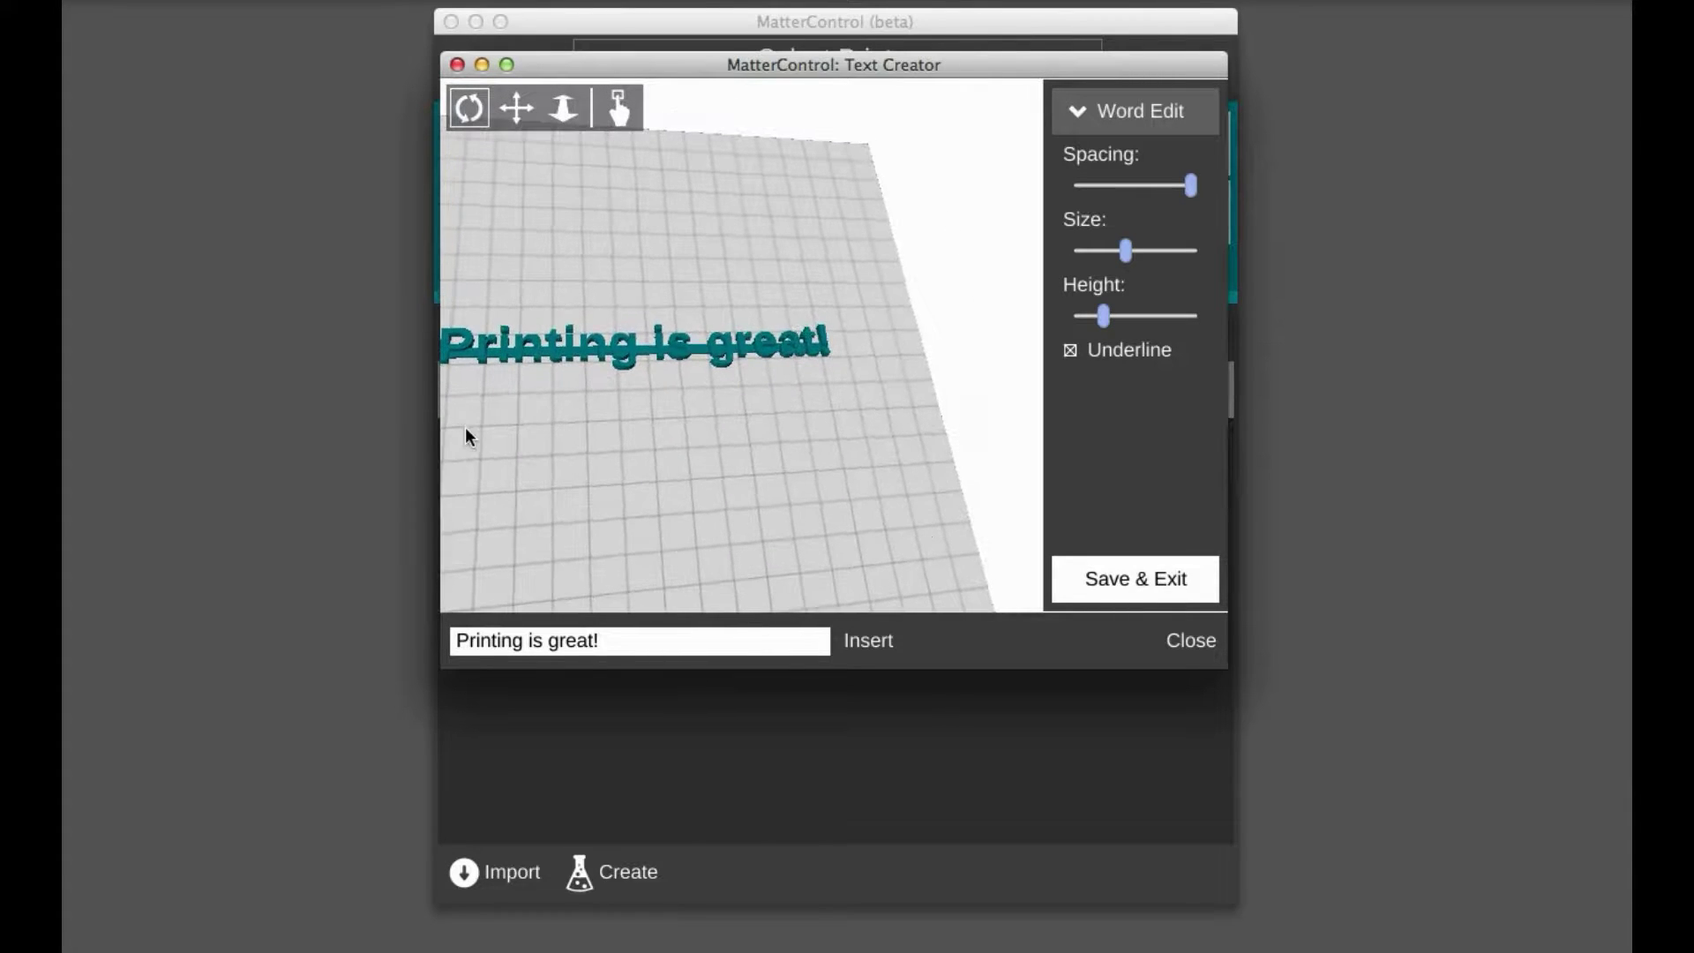
Increase the height of "Printing is great!" to about the middle of its range and check the thicker letters from the side and above
{"action": "left_click_drag", "start_coordinate": [1107, 322], "coordinate": [1142, 319]}
{"action": "scroll", "coordinate": [658, 330], "scroll_direction": "down", "scroll_amount": 3}
{"action": "scroll", "coordinate": [782, 538], "scroll_direction": "up", "scroll_amount": 5}
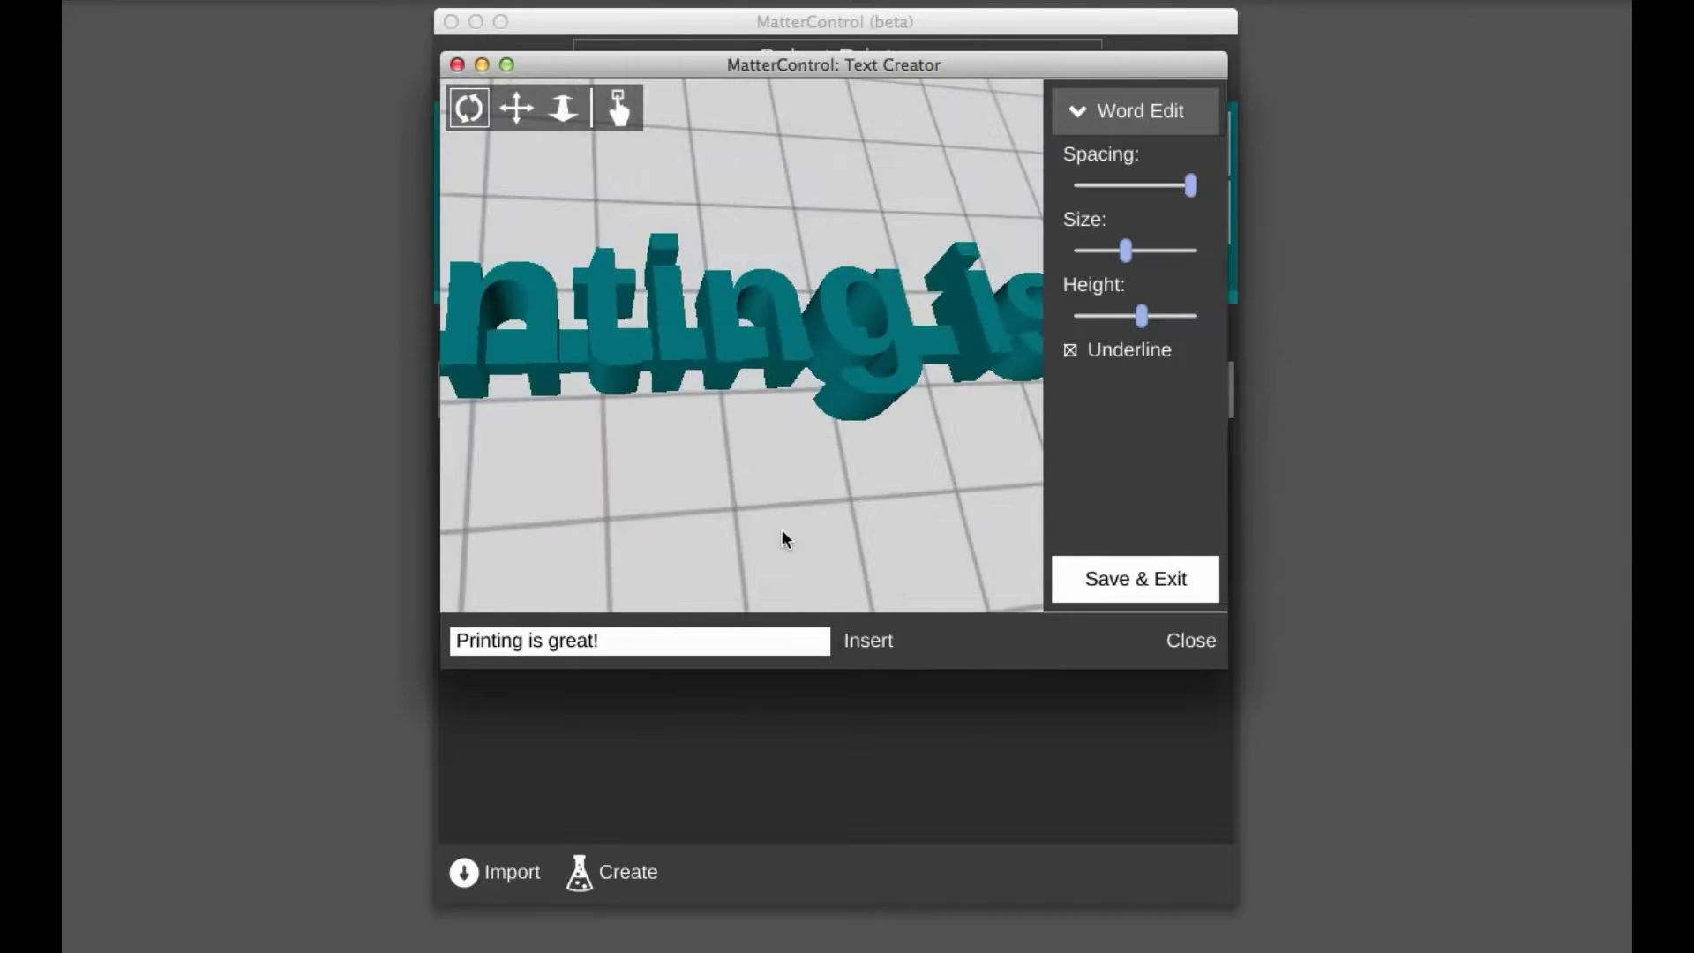
{"action": "left_click_drag", "start_coordinate": [783, 537], "coordinate": [750, 311]}
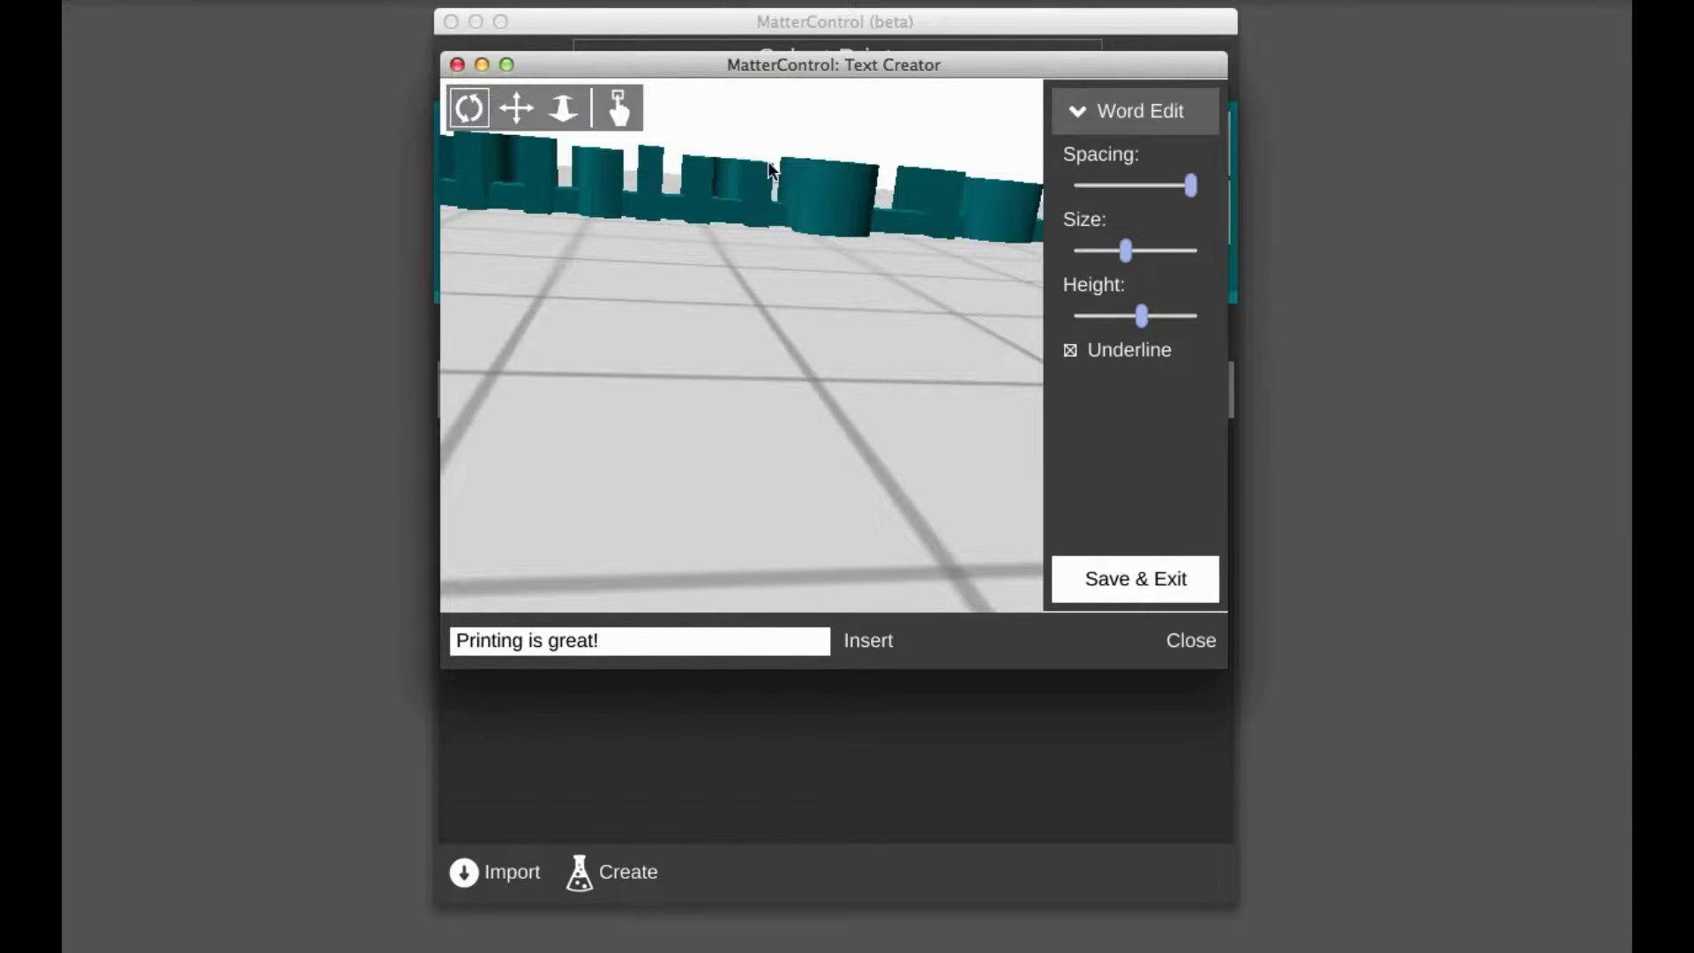
{"action": "left_click_drag", "start_coordinate": [889, 180], "coordinate": [573, 509]}
{"action": "mouse_move", "coordinate": [738, 478]}
{"action": "left_mouse_down"}
{"action": "mouse_move", "coordinate": [908, 431]}
{"action": "mouse_move", "coordinate": [646, 314]}
{"action": "mouse_move", "coordinate": [647, 283]}
{"action": "mouse_move", "coordinate": [755, 472]}
{"action": "left_mouse_up"}
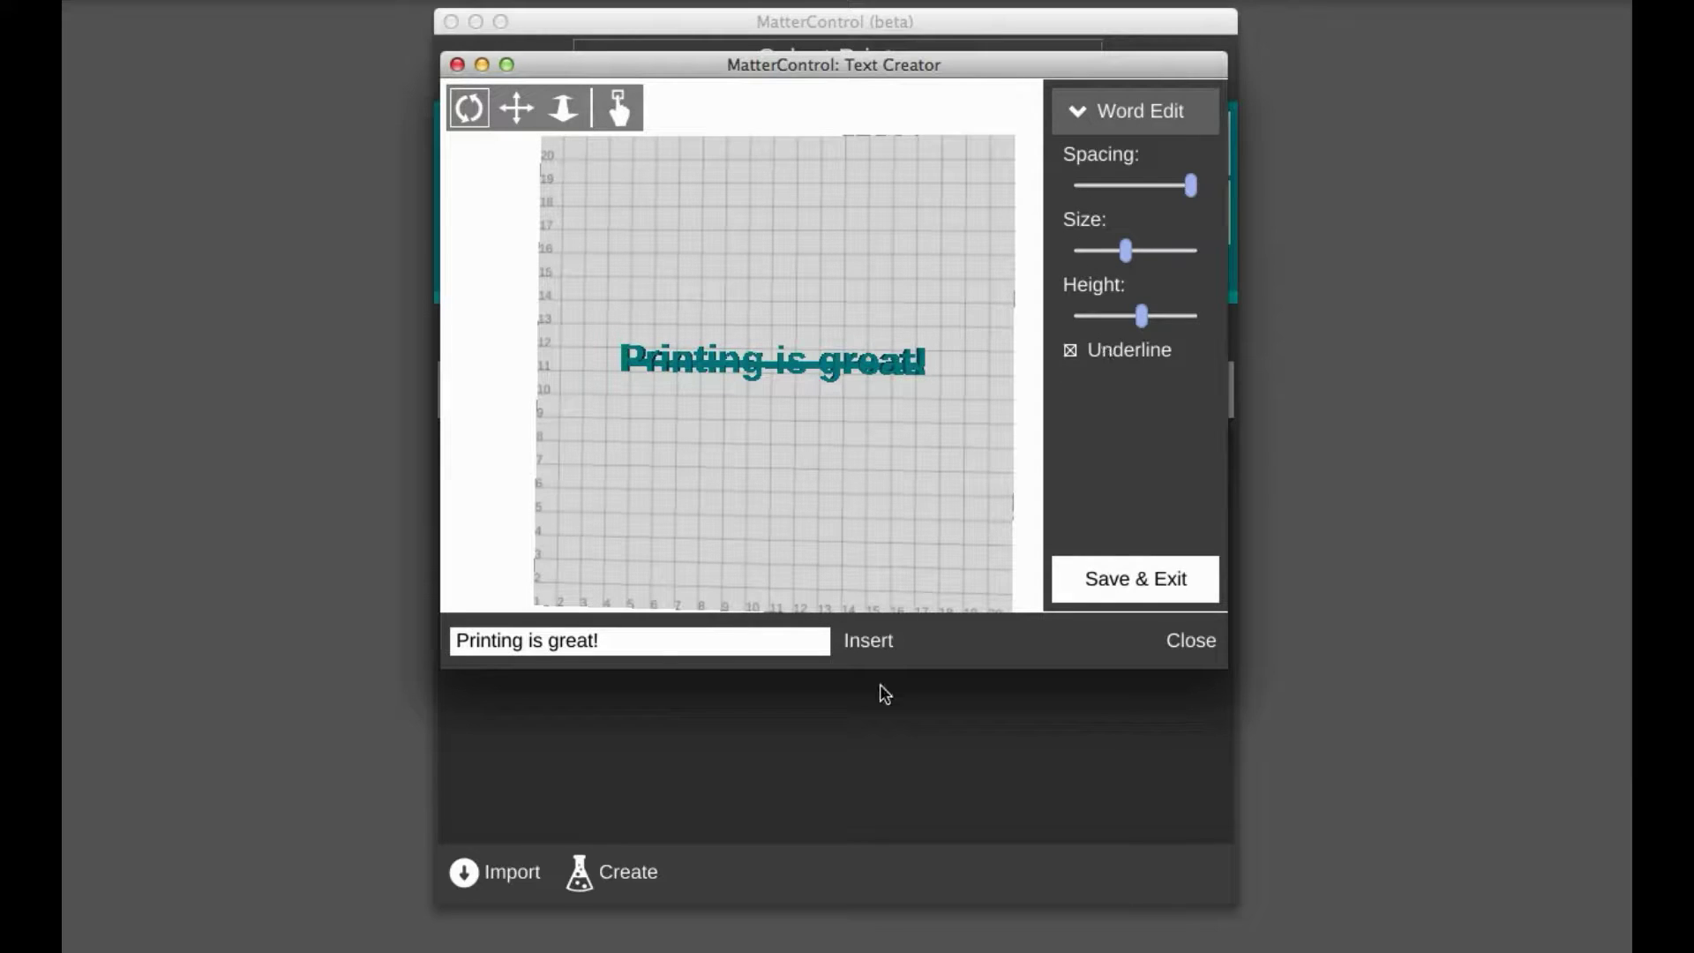
Save the "Printing is great!" design to the library and bring the main MatterControl window into full view
{"action": "left_click", "coordinate": [1160, 586]}
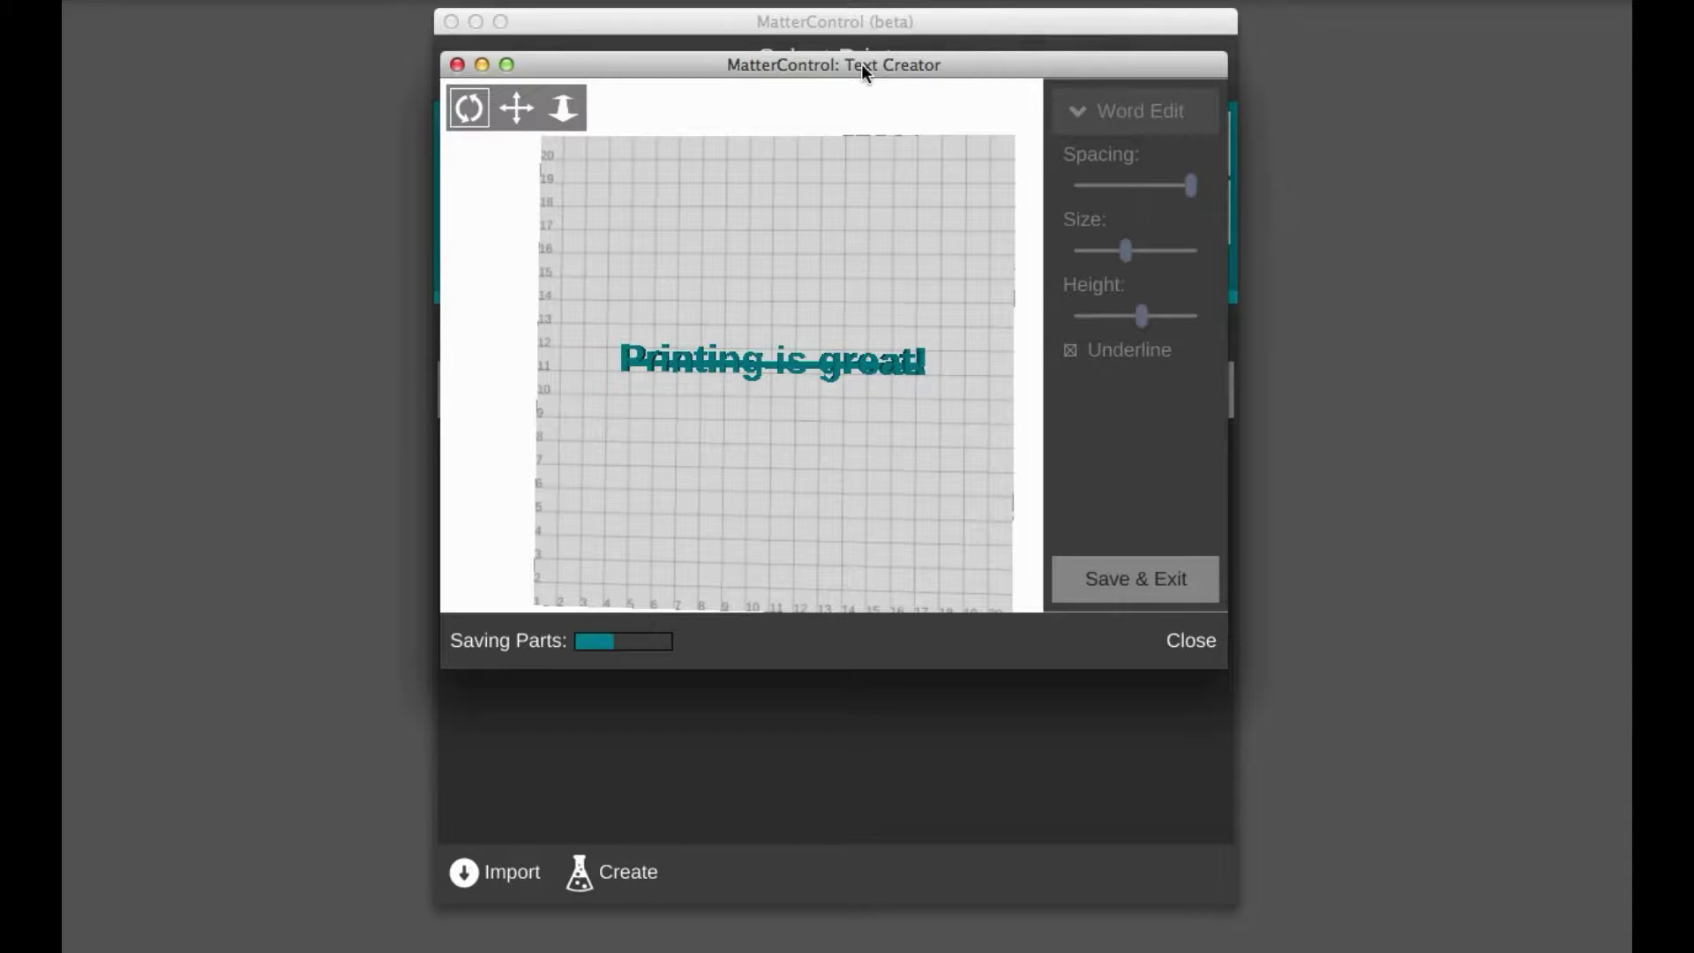
{"action": "left_click_drag", "start_coordinate": [860, 70], "coordinate": [502, 123]}
{"action": "left_click", "coordinate": [940, 772]}
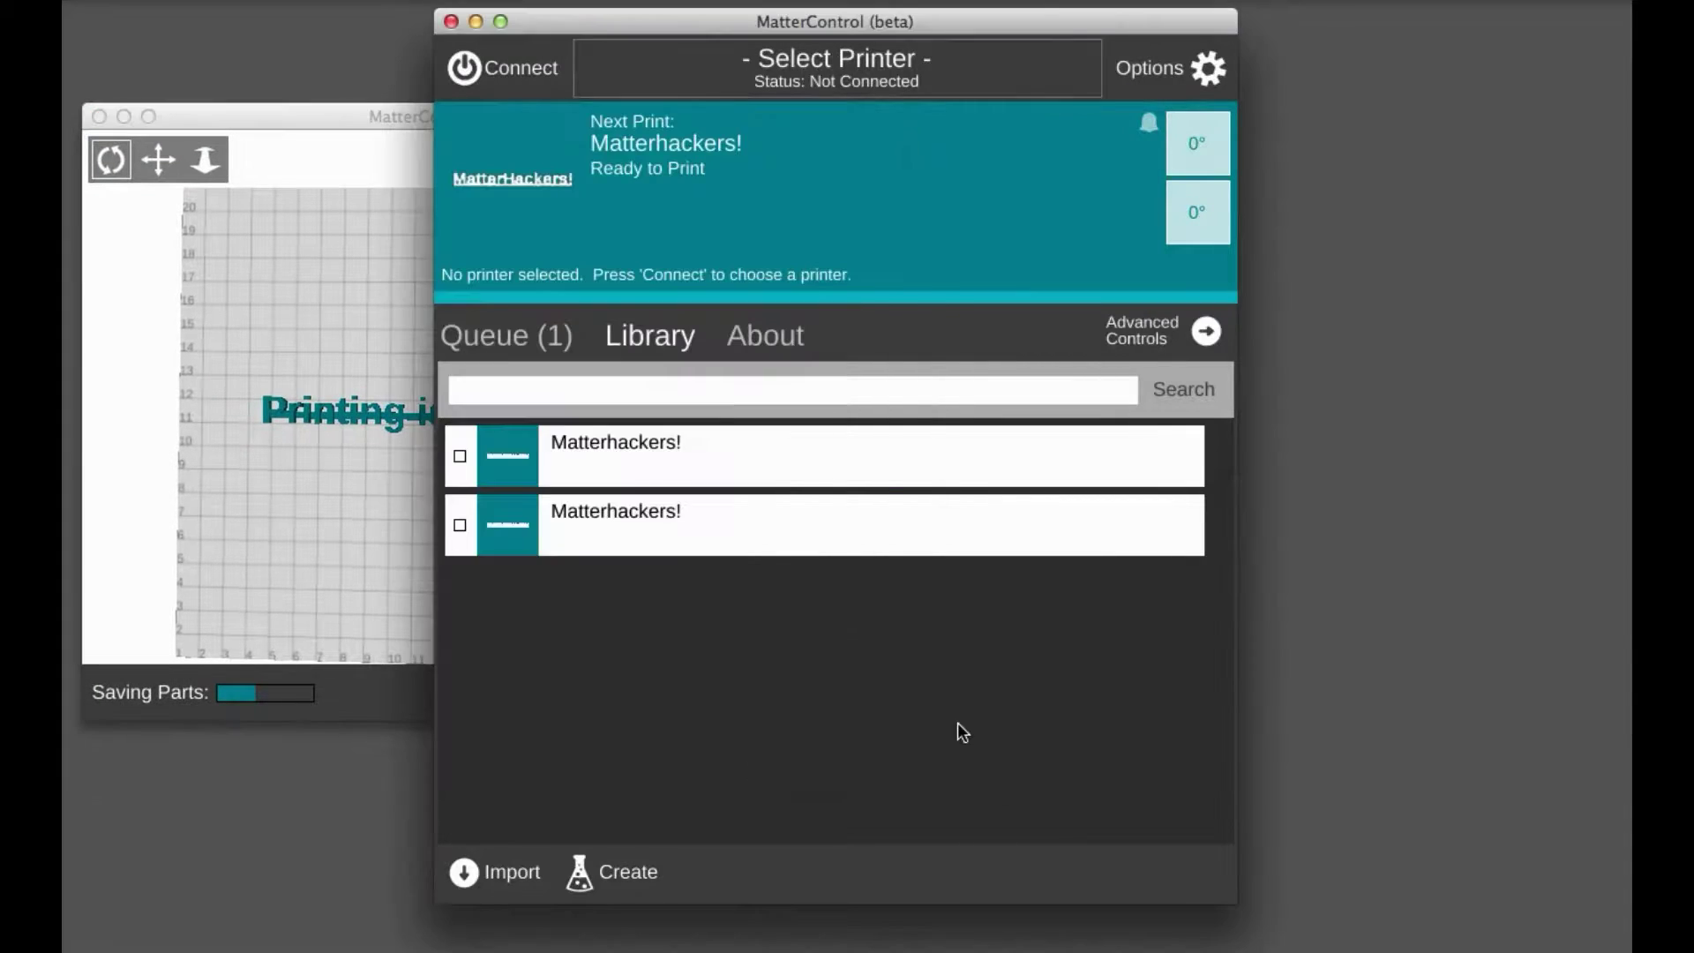
Check the file export options for the second Matterhackers! library item, and close them without exporting
{"action": "mouse_move", "coordinate": [527, 510]}
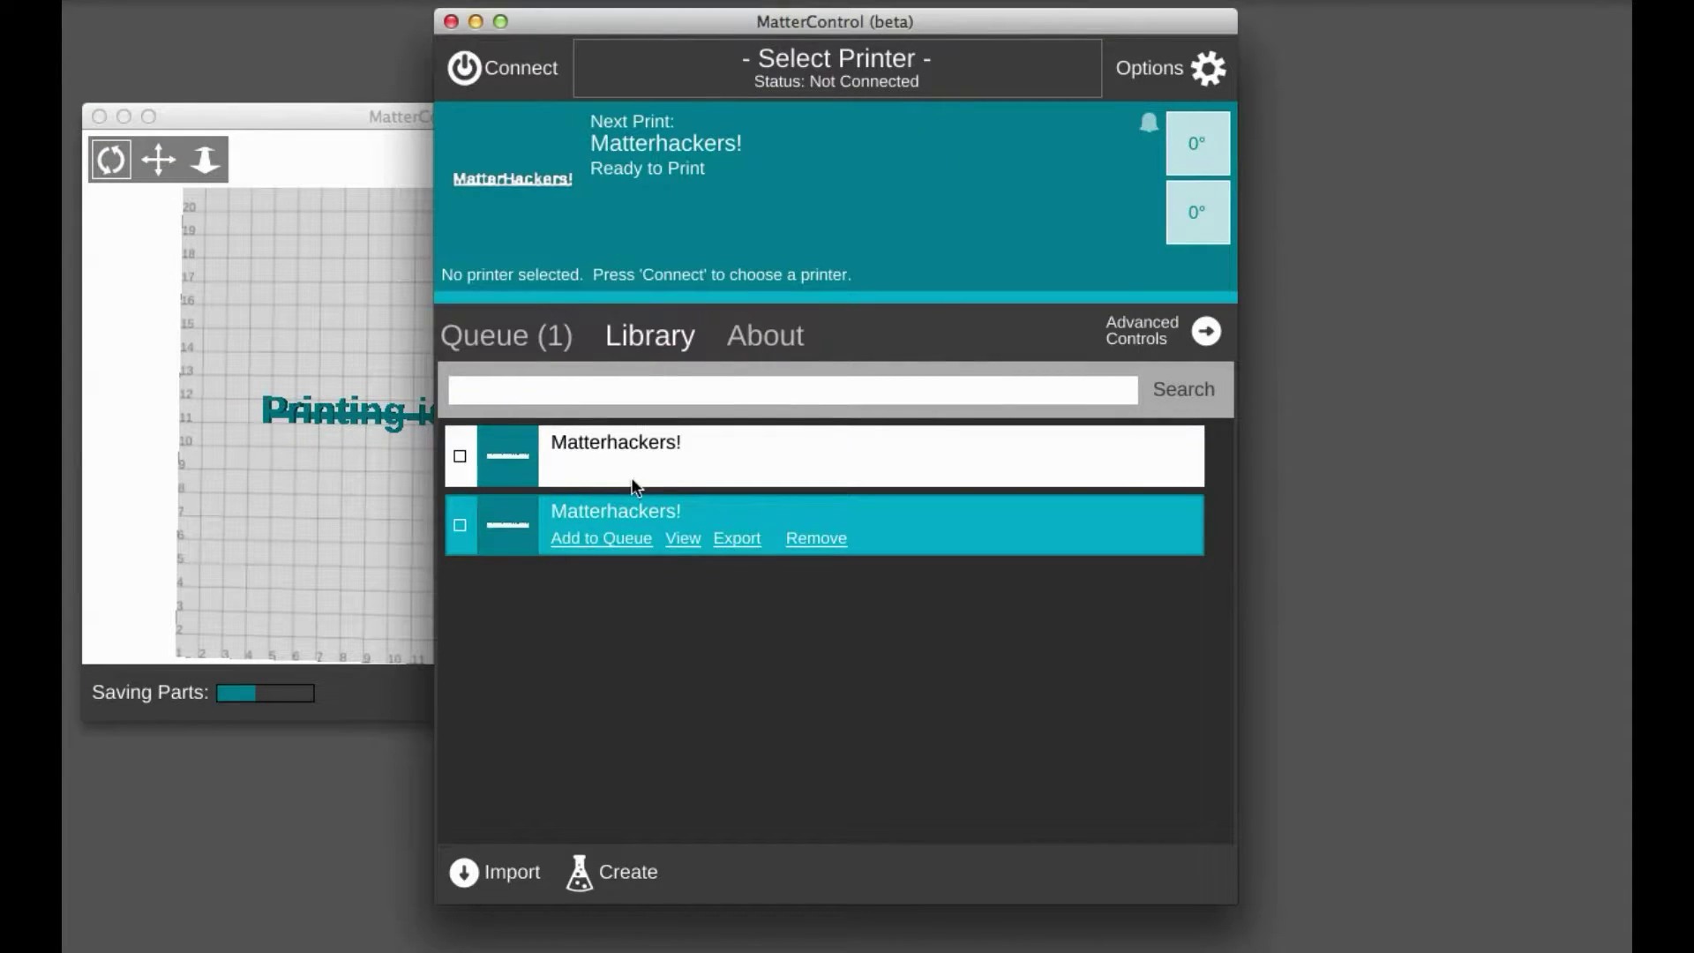
{"action": "mouse_move", "coordinate": [534, 461]}
{"action": "left_click", "coordinate": [729, 548]}
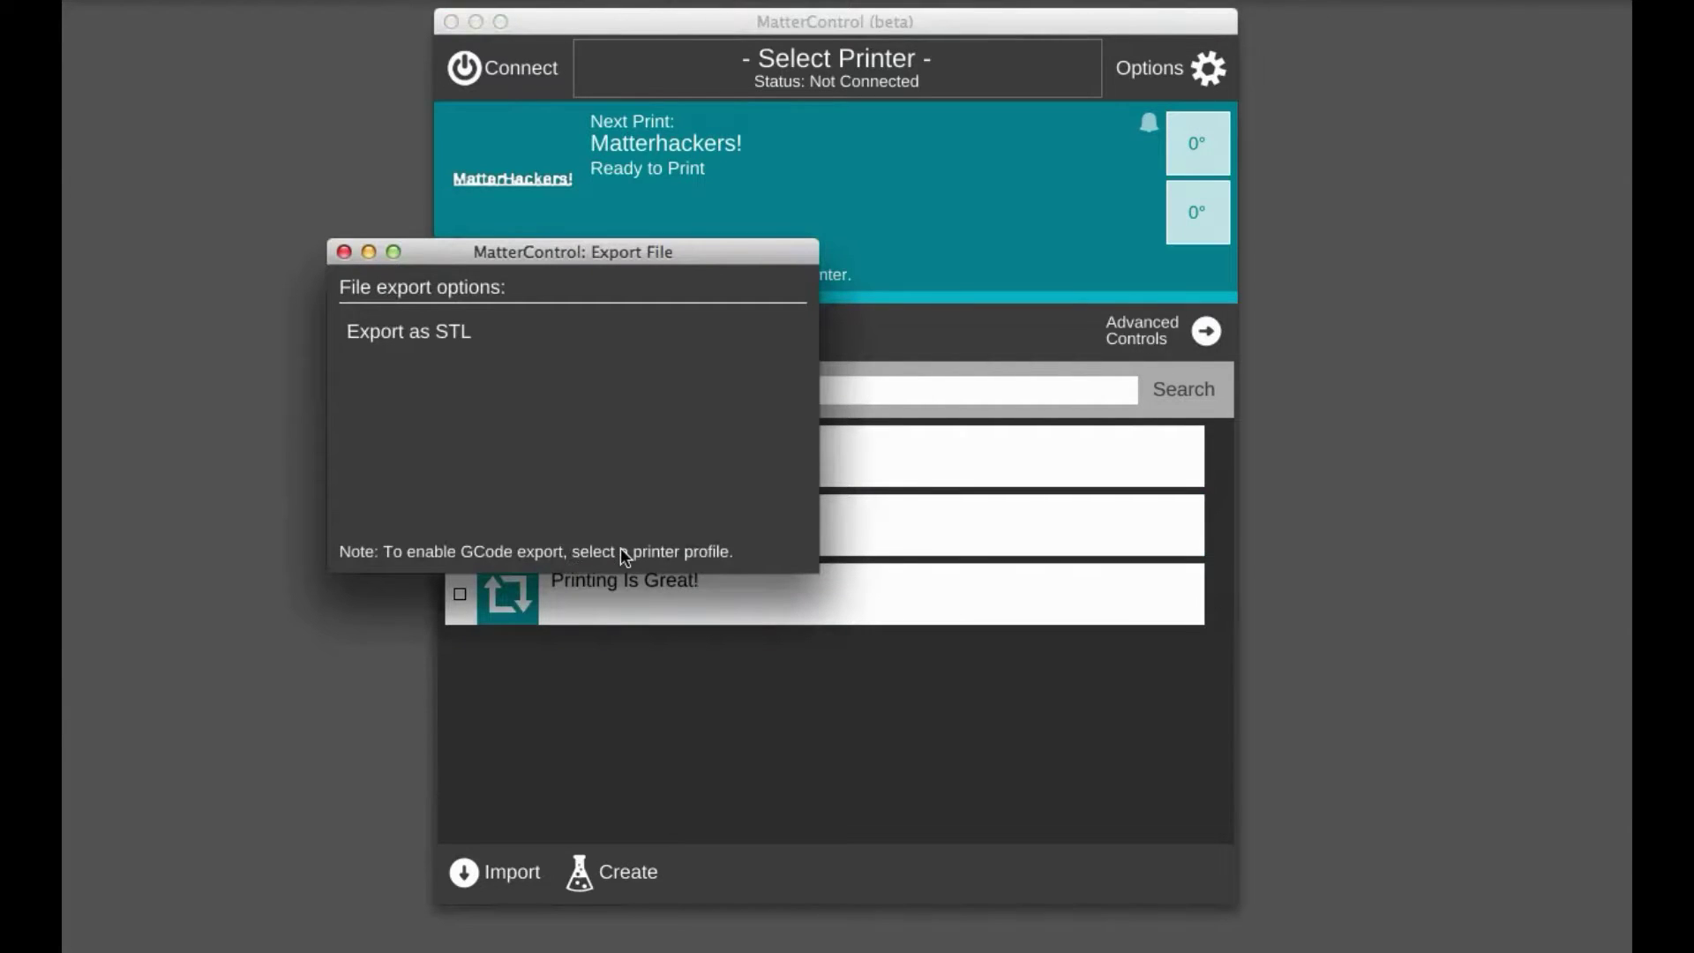
{"action": "left_click", "coordinate": [344, 251]}
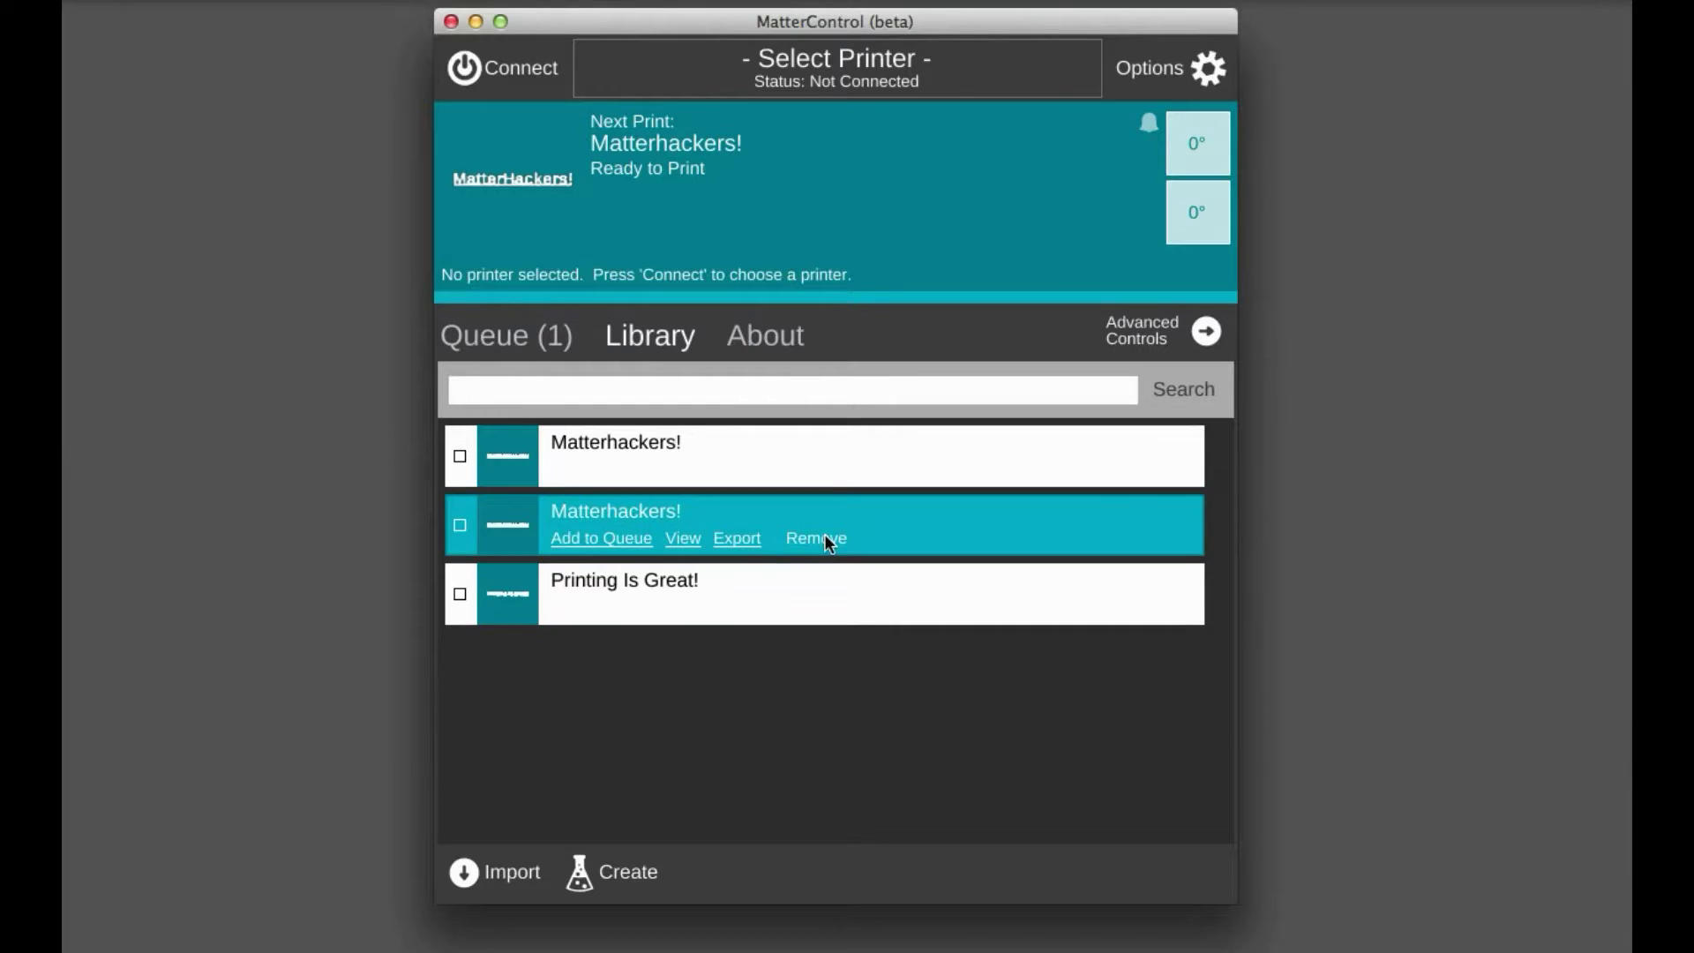
Remove the second Matterhackers! item from the library and add Printing Is Great! to the print queue
{"action": "left_click", "coordinate": [825, 537]}
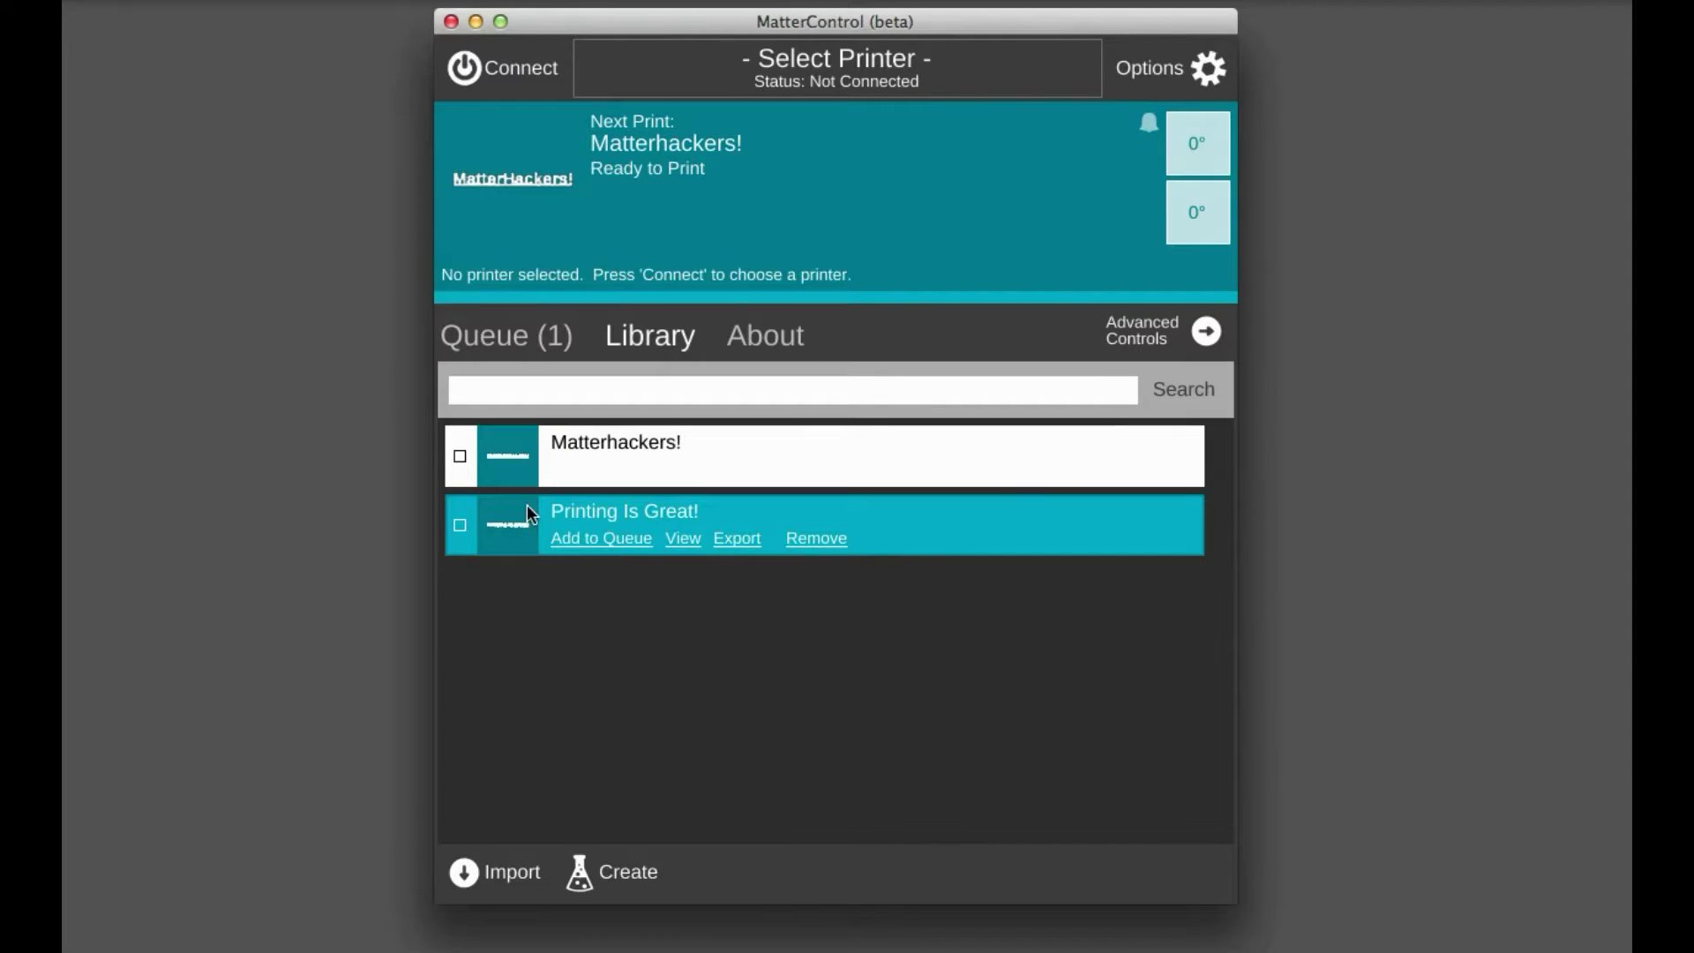
{"action": "left_click", "coordinate": [612, 538]}
View Printing Is Great! from the print queue in 3D and examine its letters and underline from several angles
{"action": "left_click", "coordinate": [495, 344]}
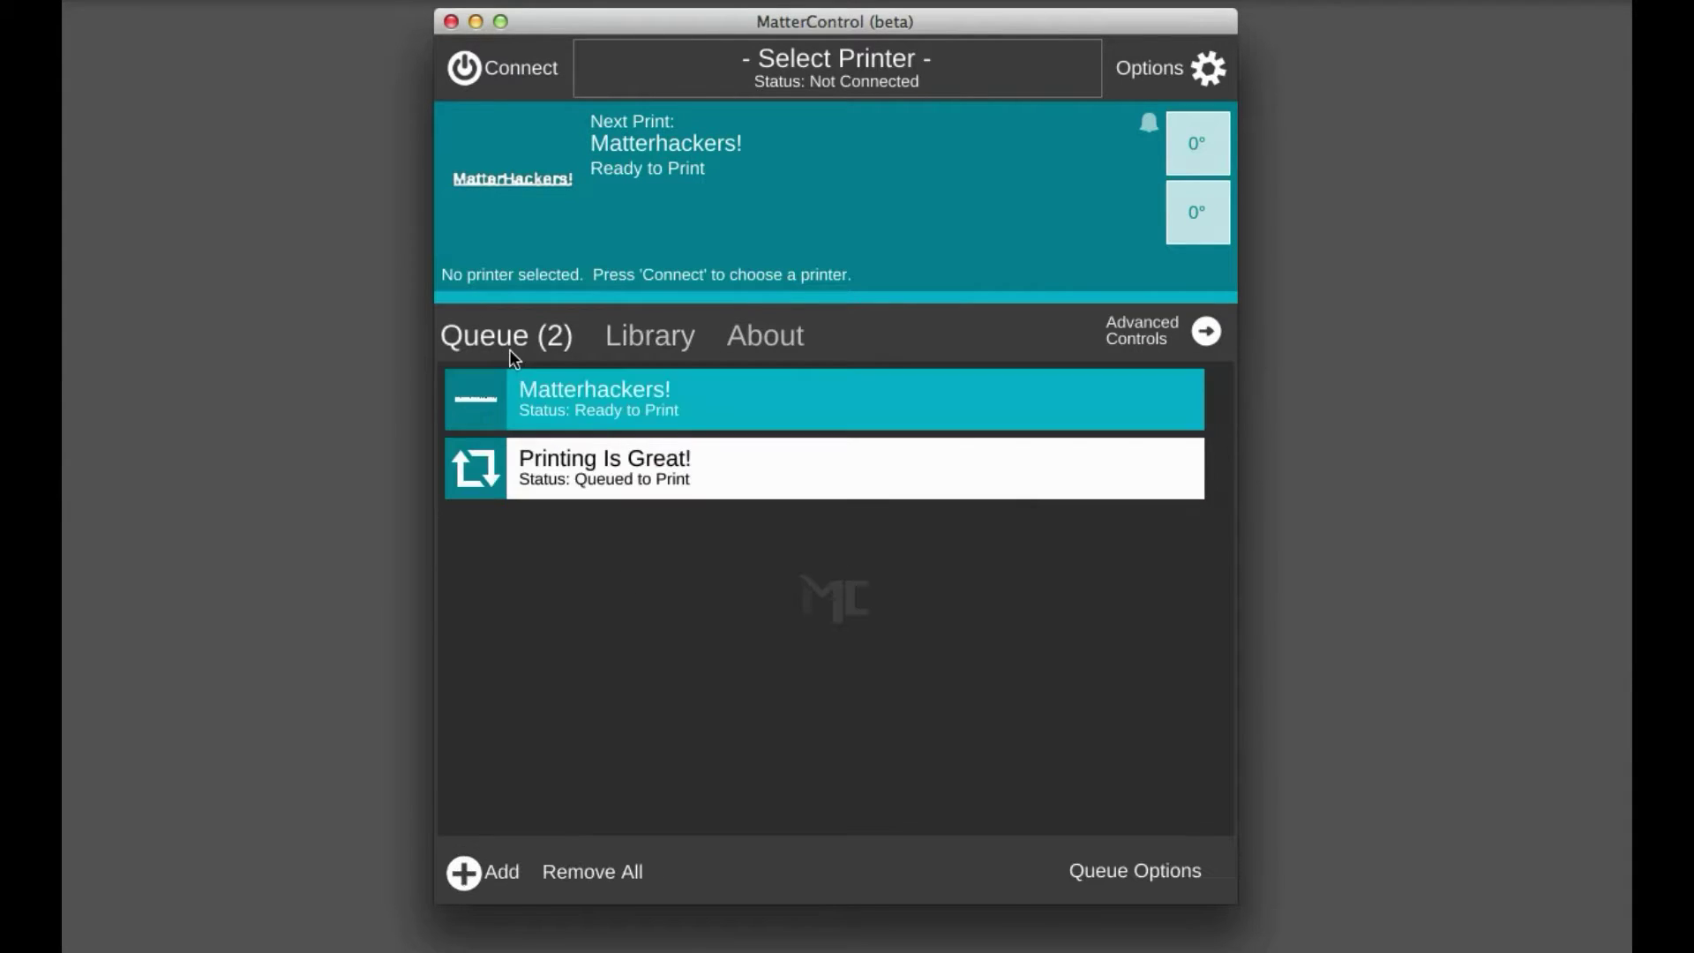
{"action": "left_click", "coordinate": [607, 479]}
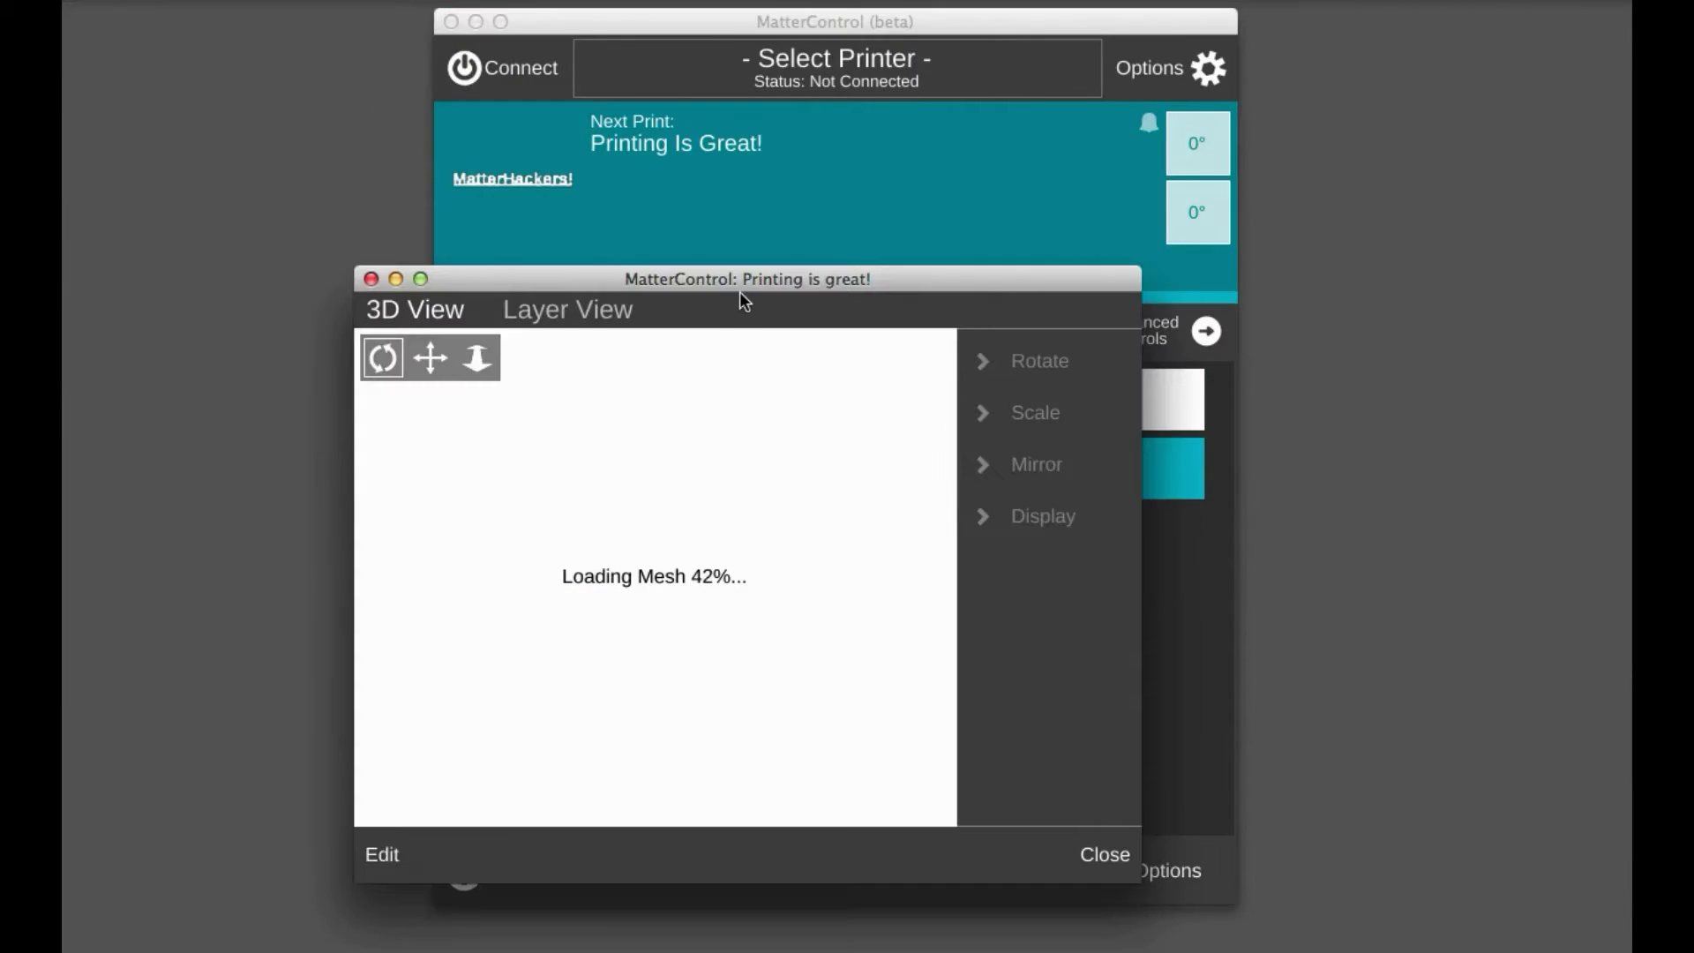
{"action": "left_click_drag", "start_coordinate": [739, 289], "coordinate": [813, 157]}
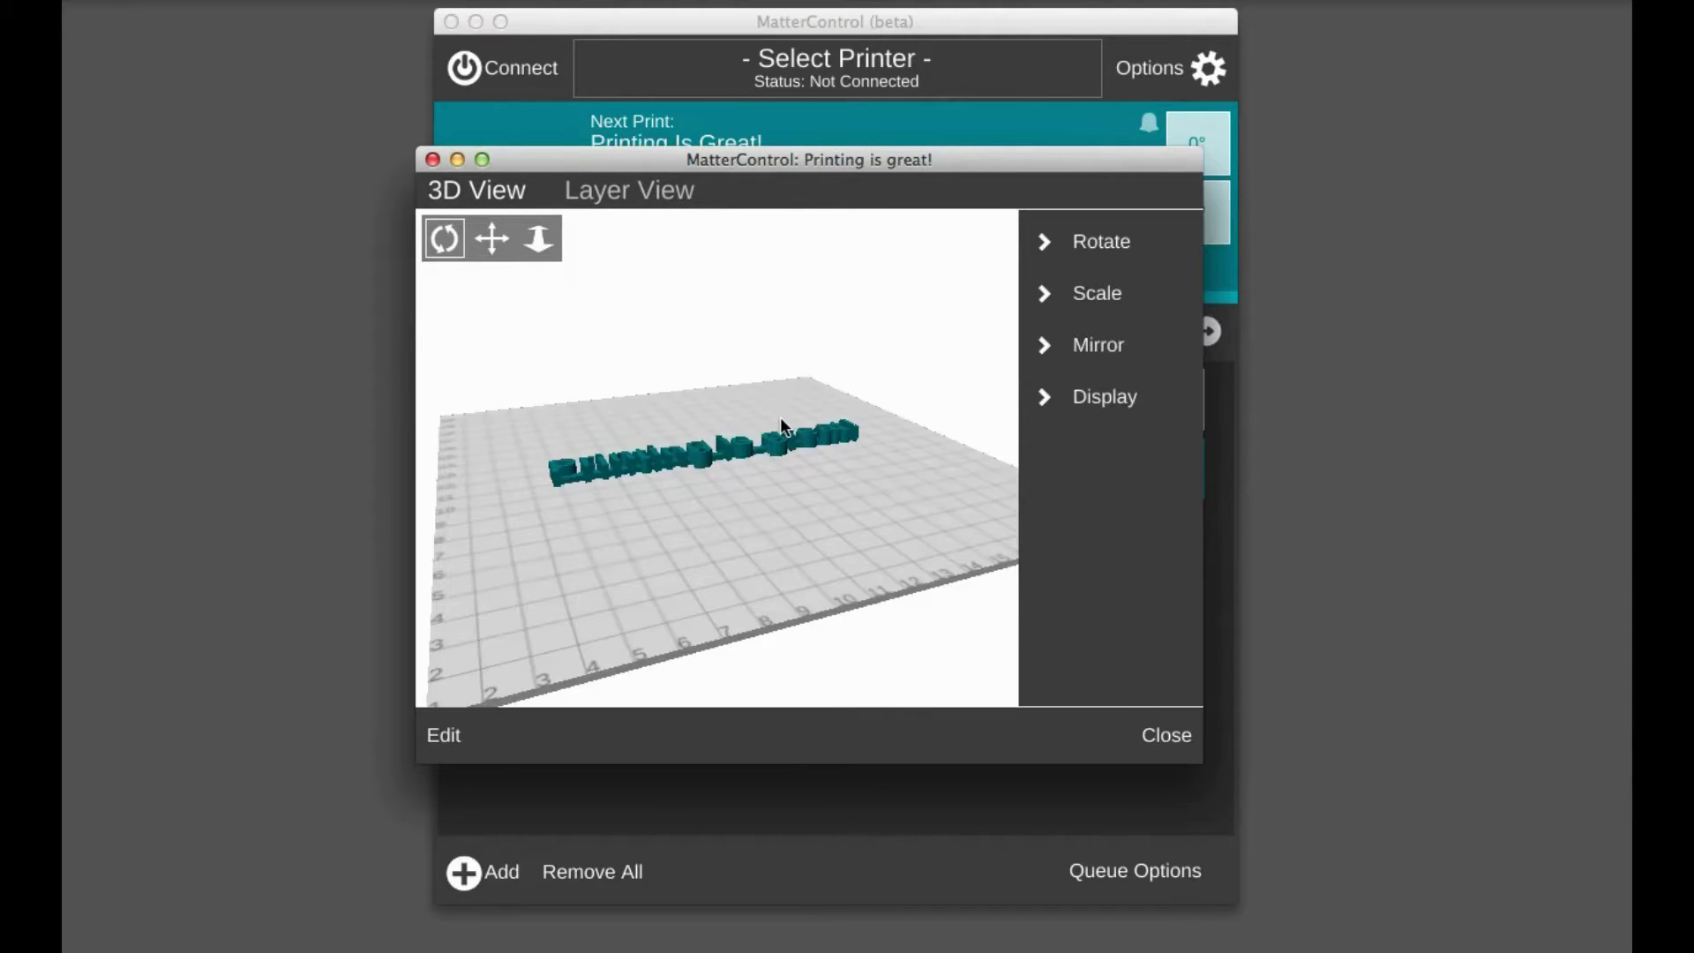
{"action": "left_click_drag", "start_coordinate": [780, 416], "coordinate": [756, 559]}
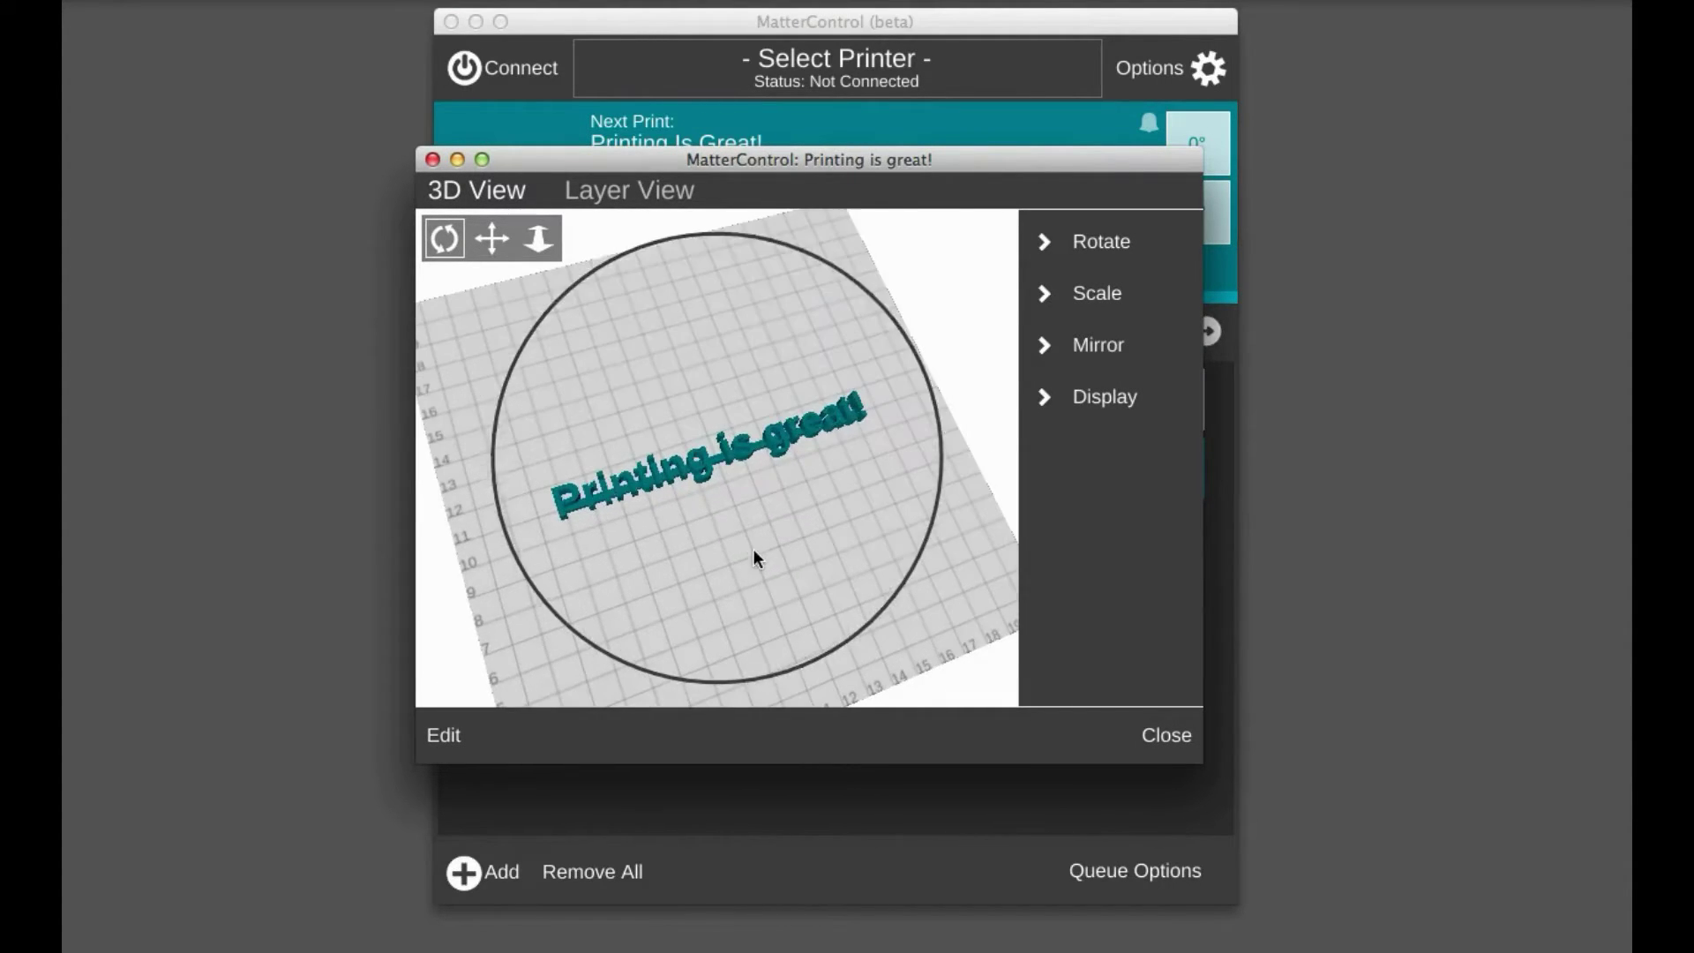
{"action": "scroll", "coordinate": [680, 494], "scroll_direction": "up", "scroll_amount": 5}
{"action": "mouse_move", "coordinate": [679, 495]}
{"action": "left_mouse_down"}
{"action": "mouse_move", "coordinate": [794, 462]}
{"action": "mouse_move", "coordinate": [739, 511]}
{"action": "mouse_move", "coordinate": [490, 564]}
{"action": "mouse_move", "coordinate": [493, 527]}
{"action": "mouse_move", "coordinate": [580, 490]}
{"action": "mouse_move", "coordinate": [706, 490]}
{"action": "left_mouse_up"}
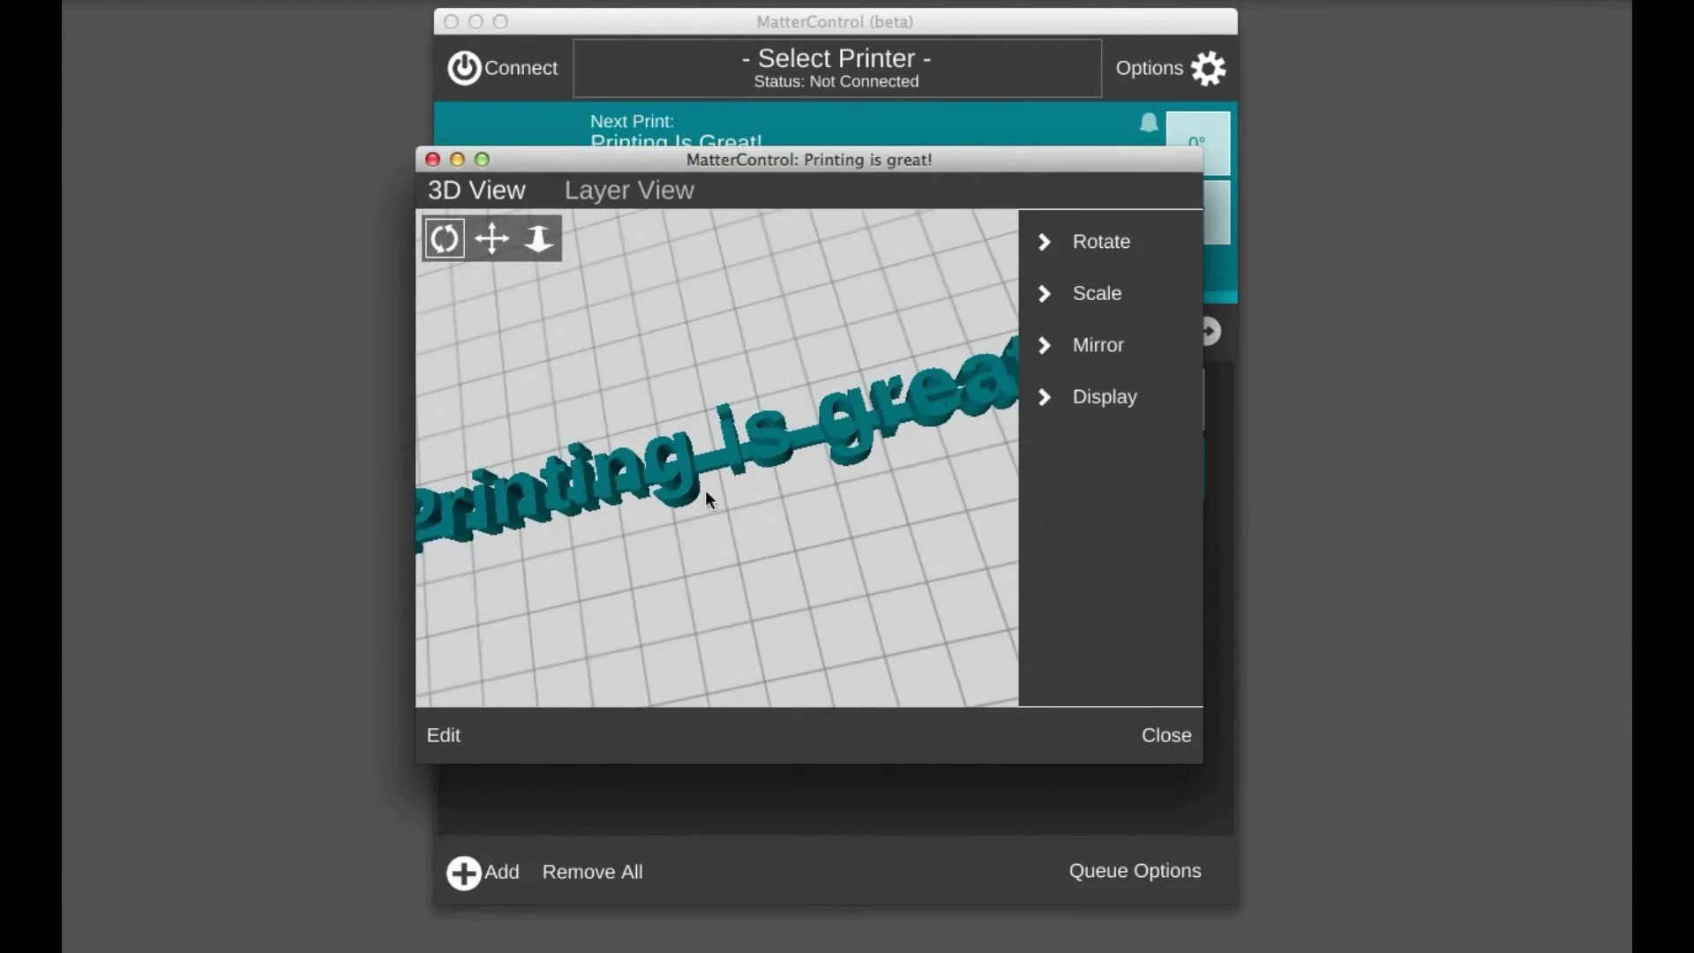
{"action": "scroll", "coordinate": [739, 494], "scroll_direction": "down", "scroll_amount": 3}
{"action": "left_click_drag", "start_coordinate": [839, 493], "coordinate": [670, 505]}
{"action": "scroll", "coordinate": [643, 438], "scroll_direction": "up", "scroll_amount": 5}
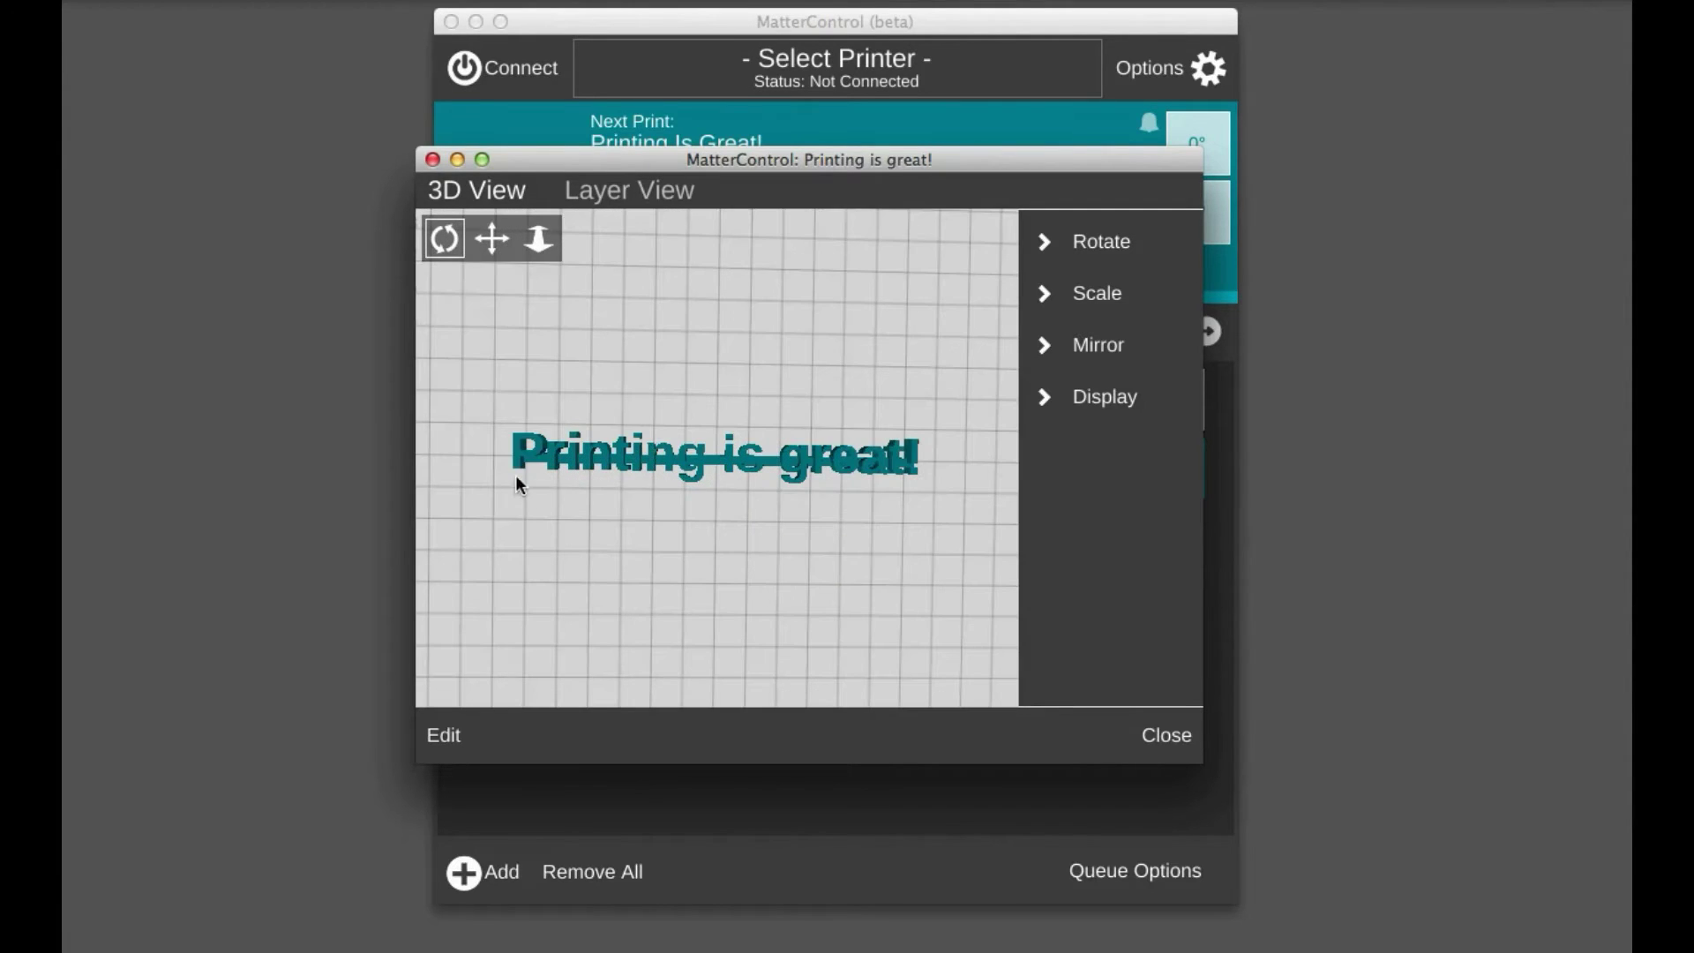
{"action": "left_click_drag", "start_coordinate": [520, 451], "coordinate": [514, 460]}
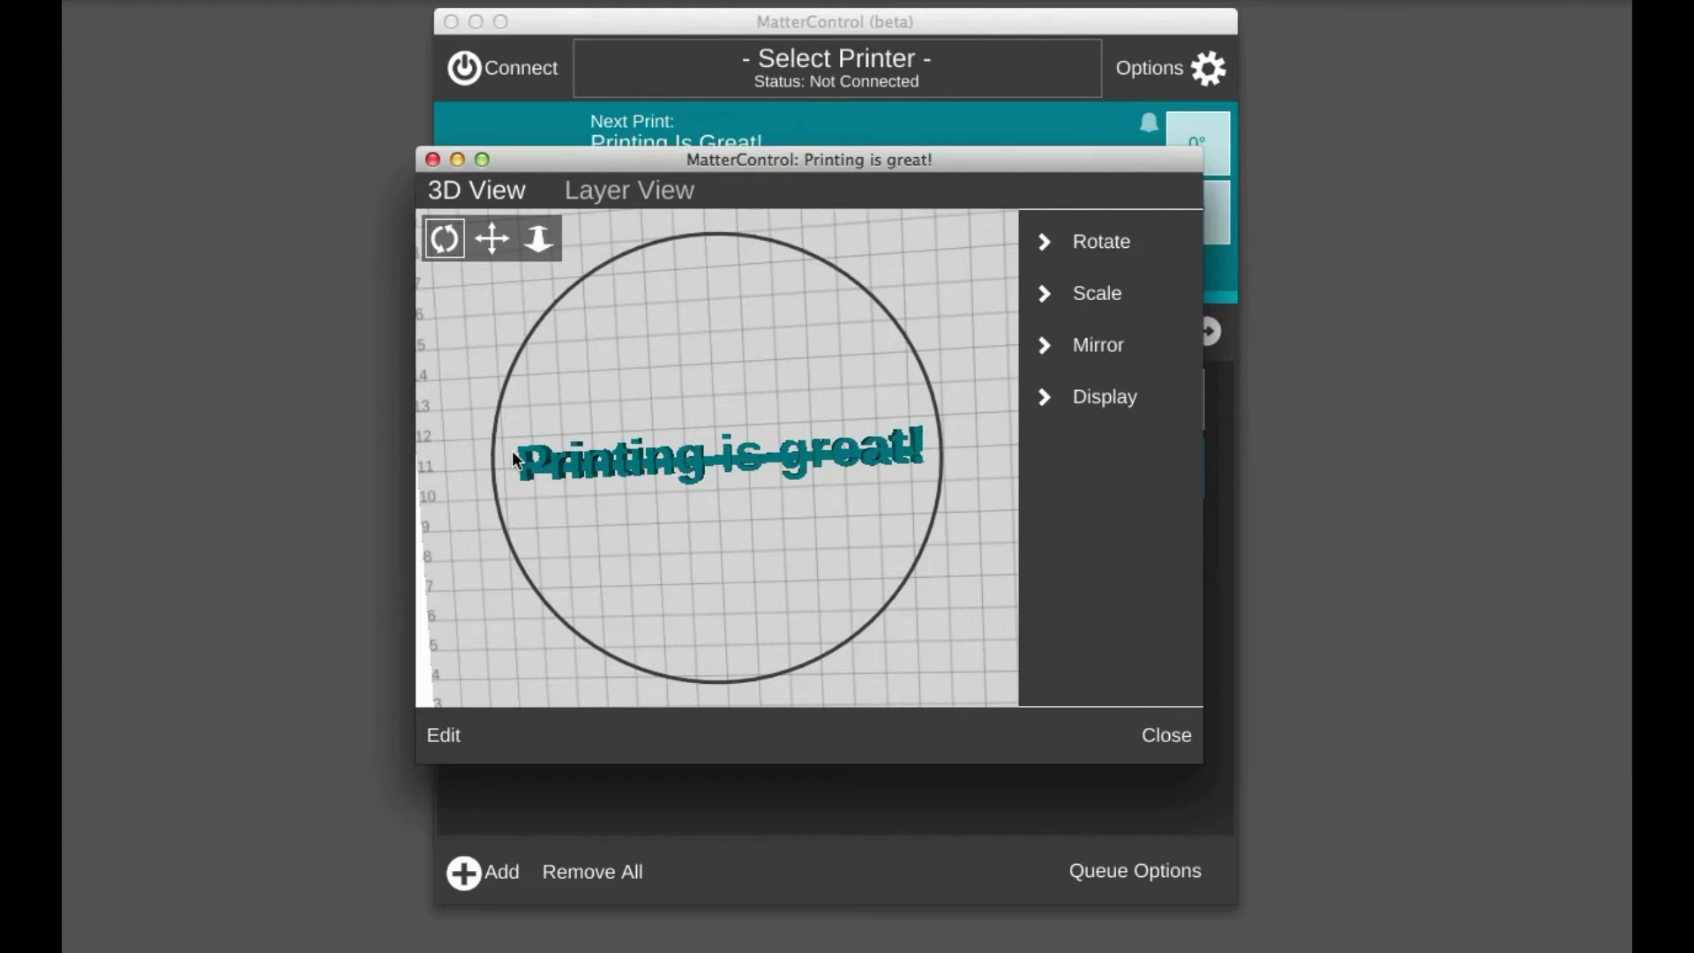